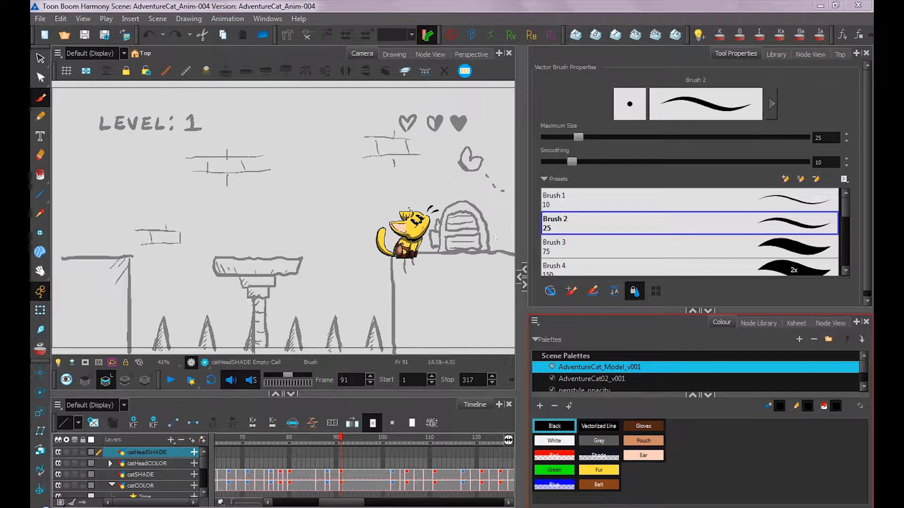
Add a new drawing layer named MothREF above the catHeadSHADE layer
left_click_drag(340, 437, 191, 441)
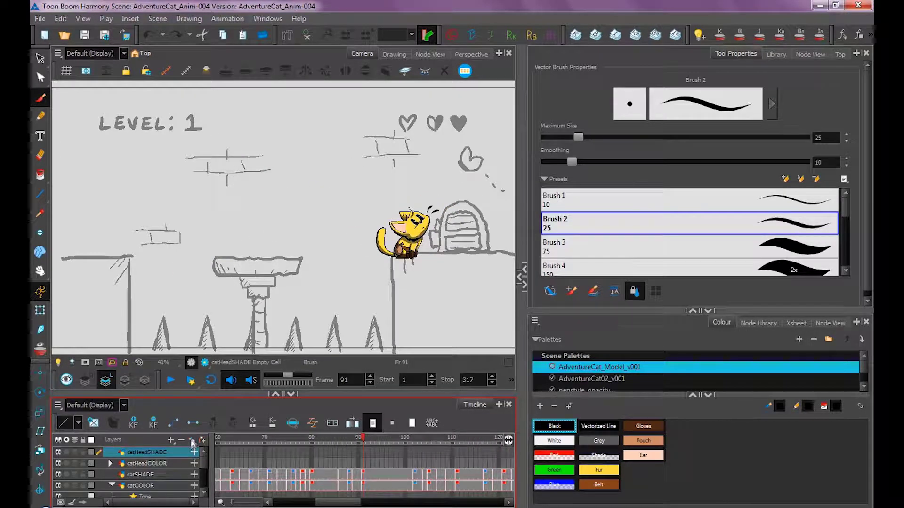
left_click(192, 443)
type("MothREF")
key("Return")
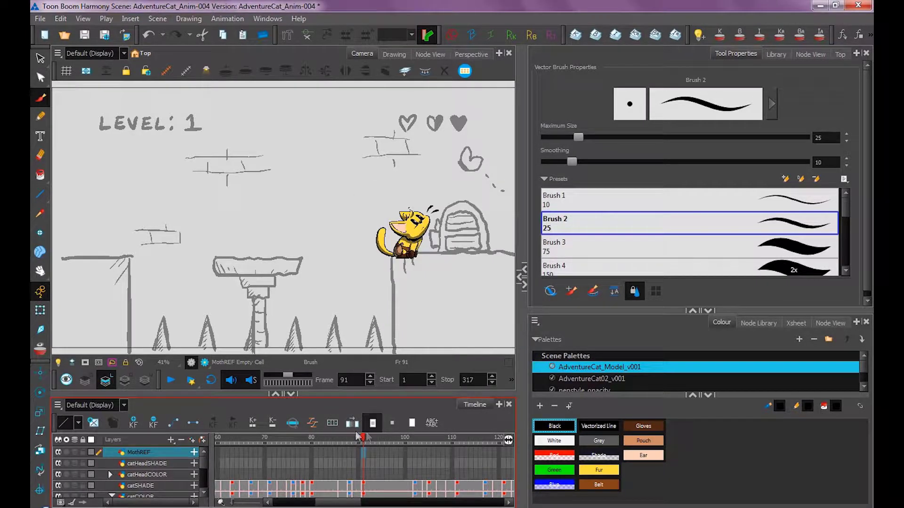
Paint a red dot with the 150-size Brush 4 beyond the camera frame's edge on MothREF at frame 80
left_click_drag(362, 441, 310, 450)
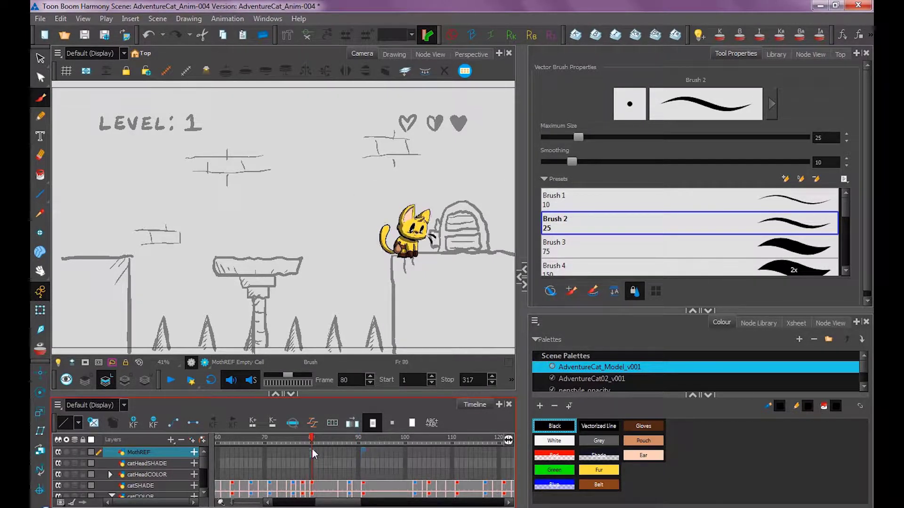
left_click_drag(481, 225, 317, 234)
left_click(555, 456)
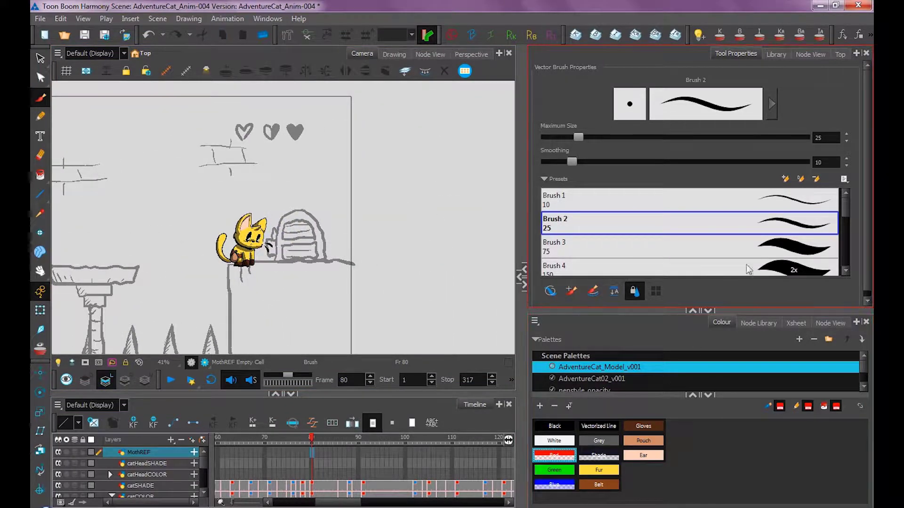
left_click(748, 269)
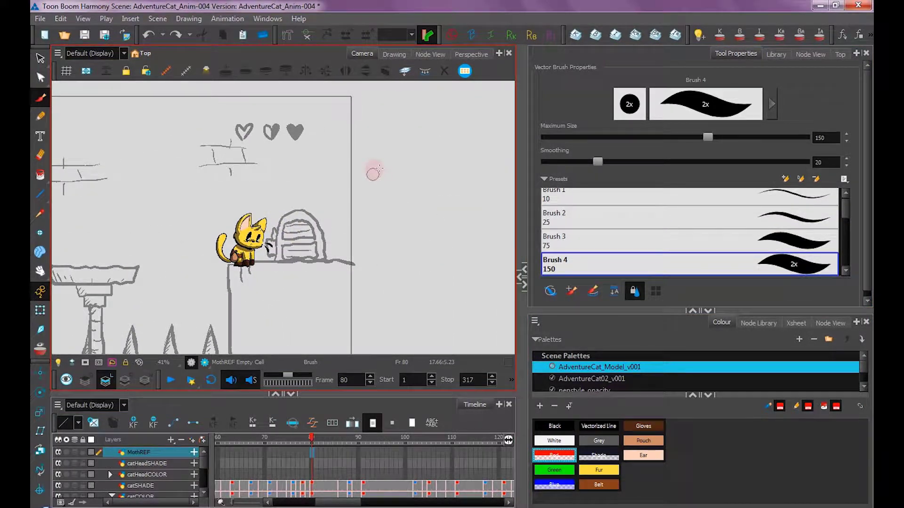
double_click(312, 452)
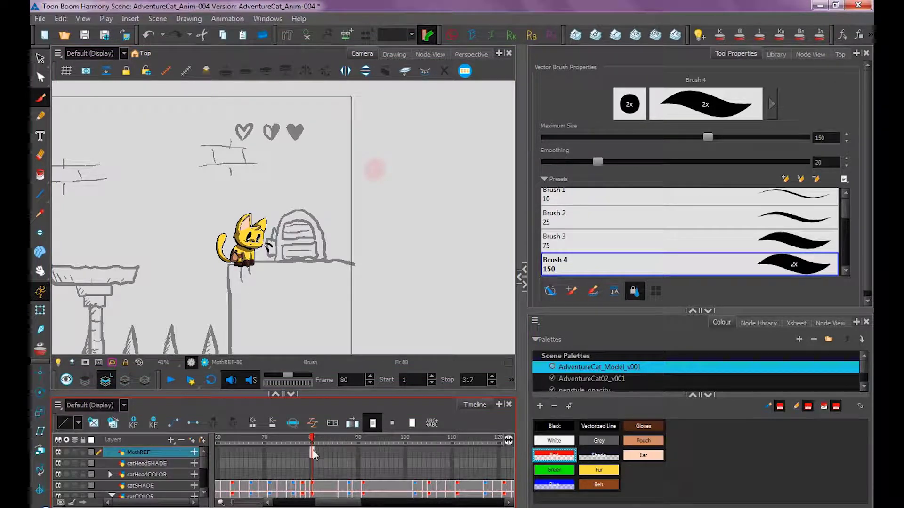
Extend the exposure of the MothREF dot drawing from frame 80 through frame 165
mouse_move(313, 438)
left_mouse_down()
mouse_move(512, 453)
mouse_move(407, 452)
left_mouse_up()
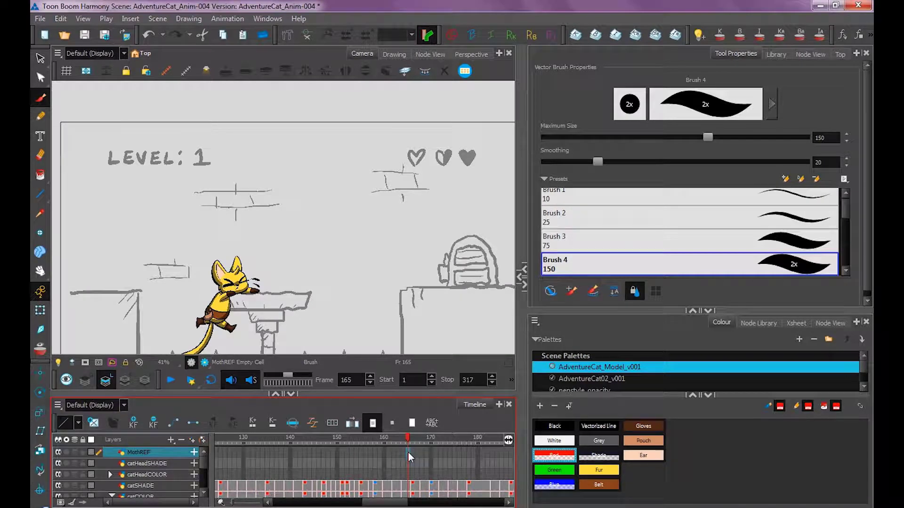
key("F5")
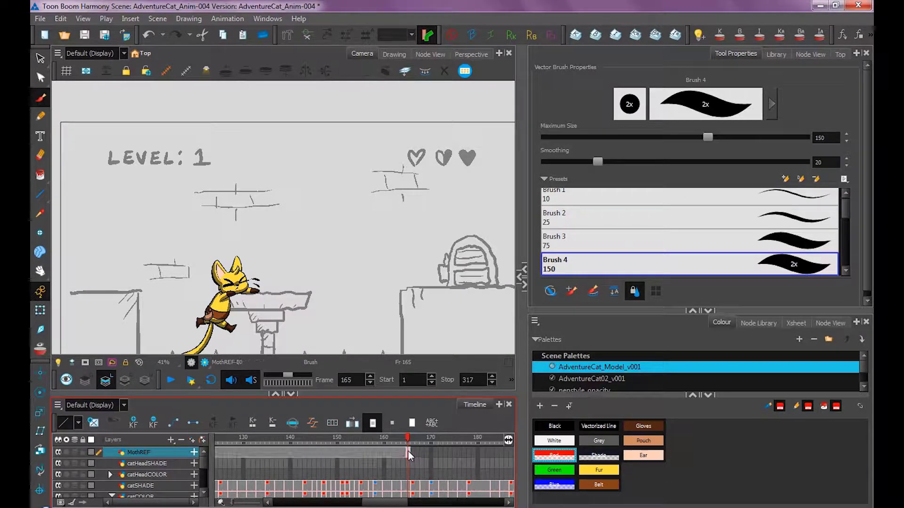
key("ctrl+z")
right_click(405, 450)
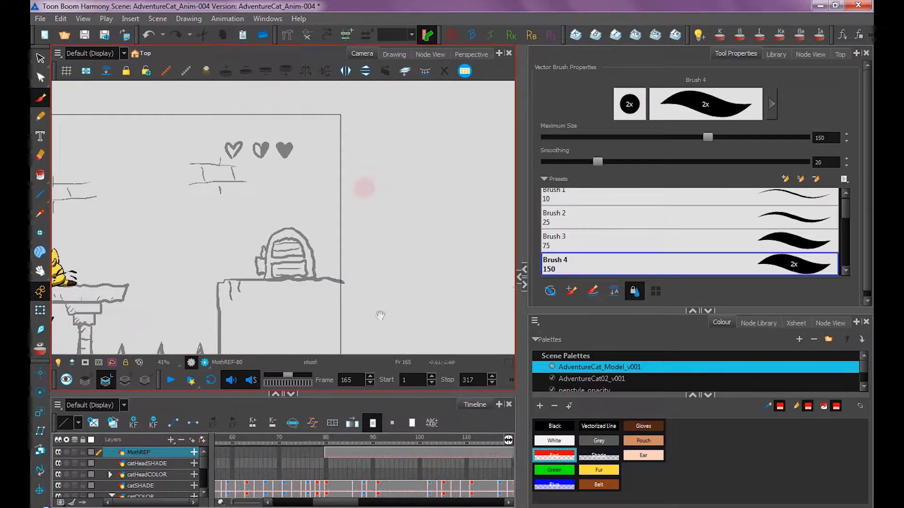
Add motion keyframes to the MothREF layer at frames 80 and 100
left_click(330, 441)
left_click_drag(331, 444, 371, 466)
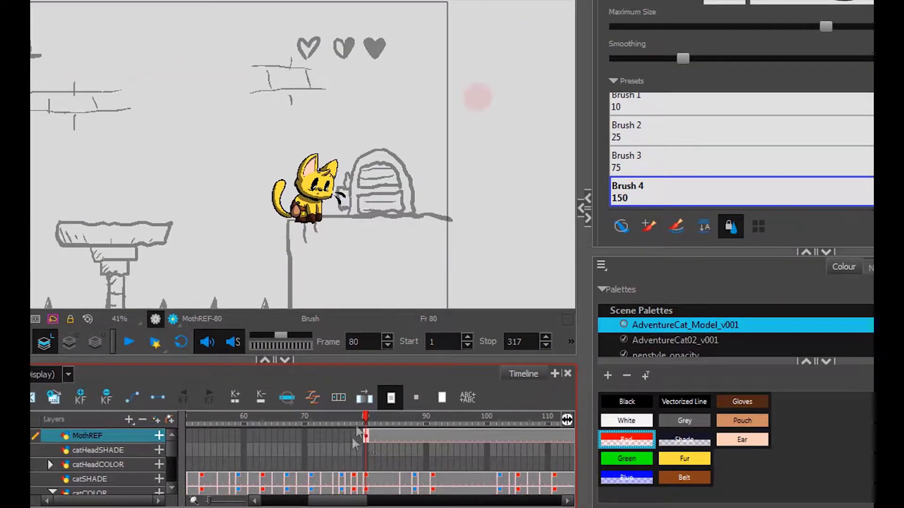
left_click(488, 435)
key("F5")
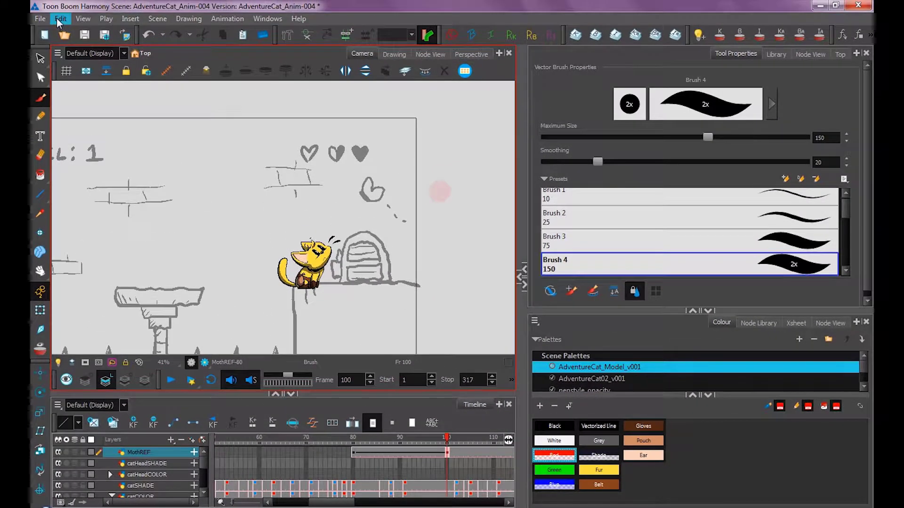
Turn off Stop-Motion Keyframes in the general preferences and apply the change
left_click(56, 18)
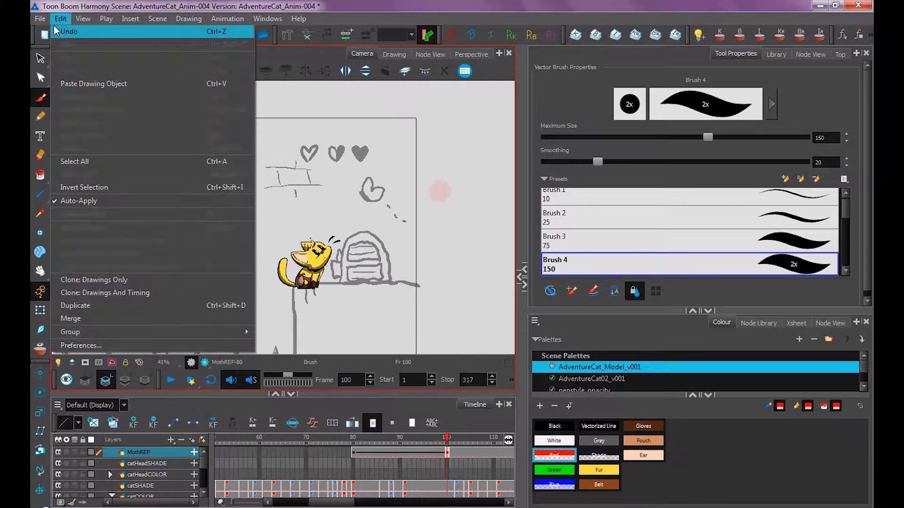
left_click(105, 343)
left_click(240, 71)
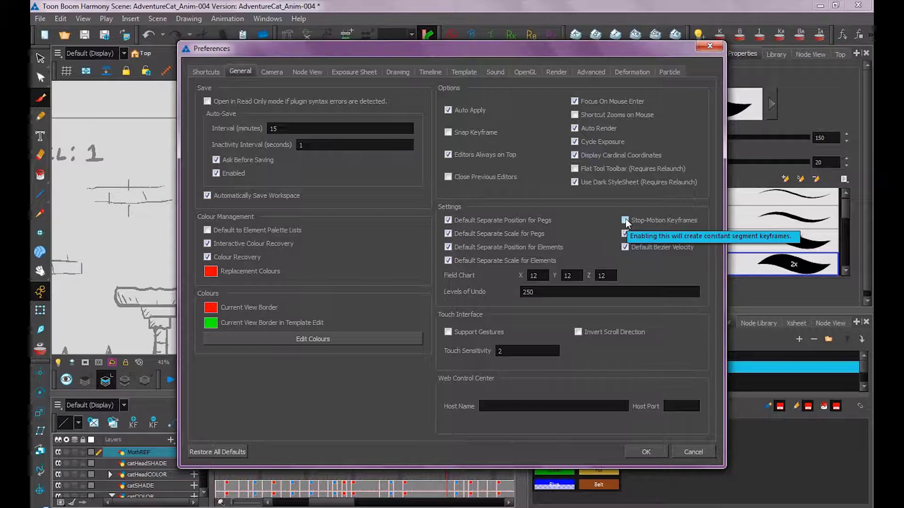
left_click_drag(530, 71, 480, 33)
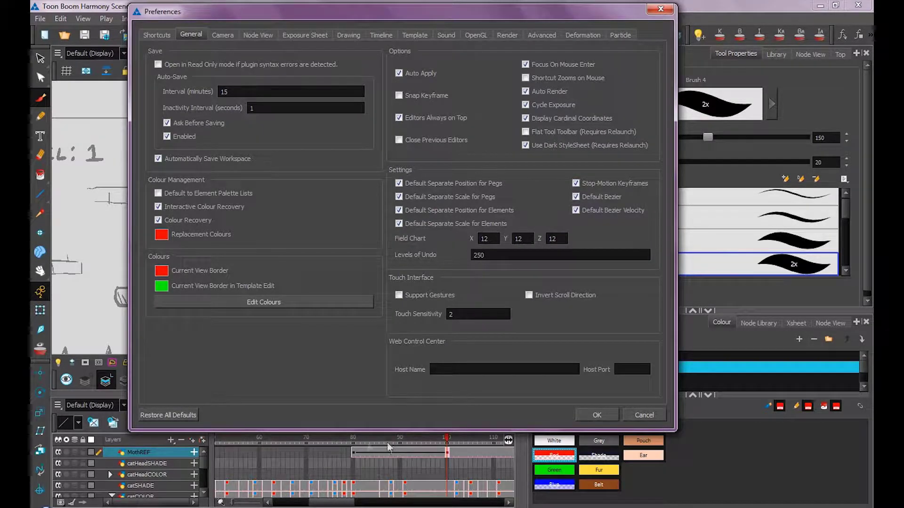
left_click(576, 184)
left_click(594, 414)
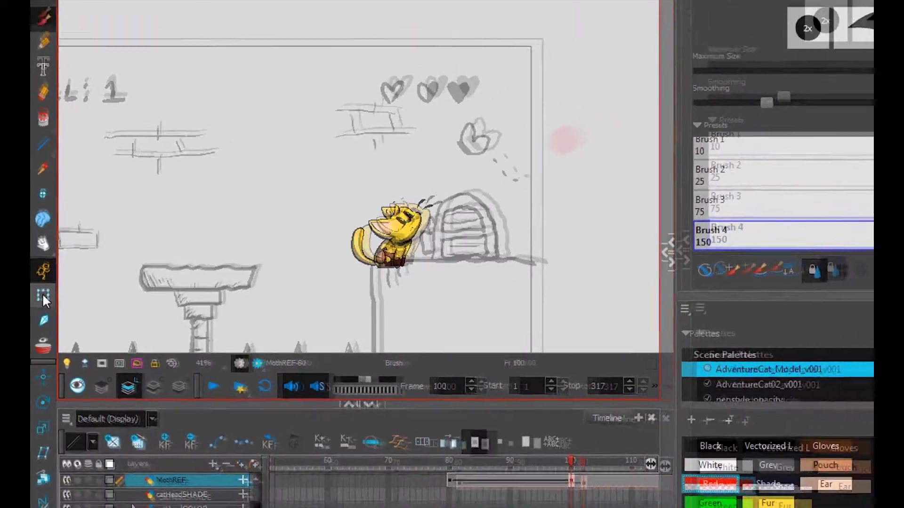
Move the MothREF layer's pivot permanently onto the centre of the red dot with the Rotate tool
left_click(43, 295)
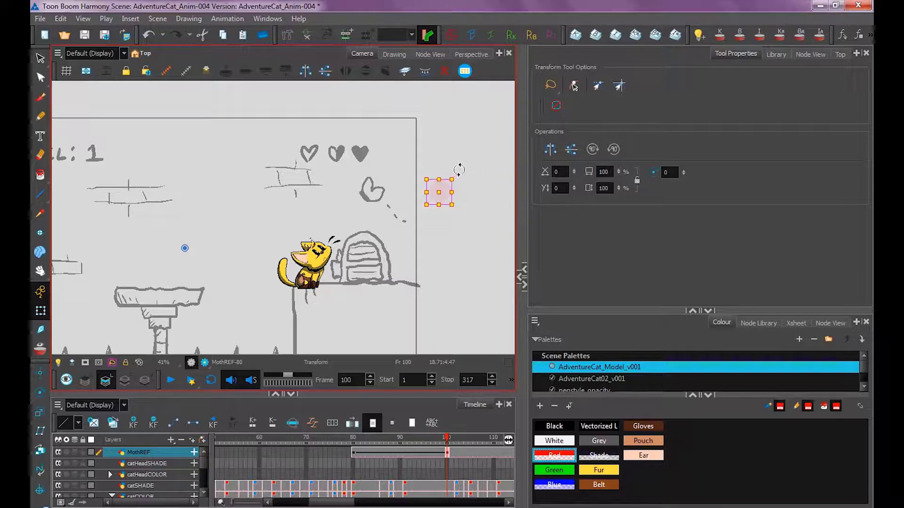
left_click_drag(460, 171, 268, 230)
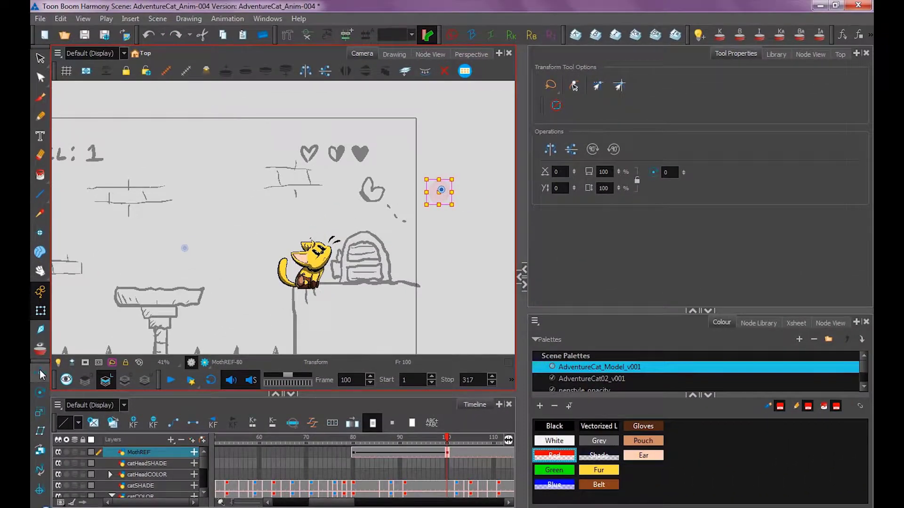
left_click(267, 18)
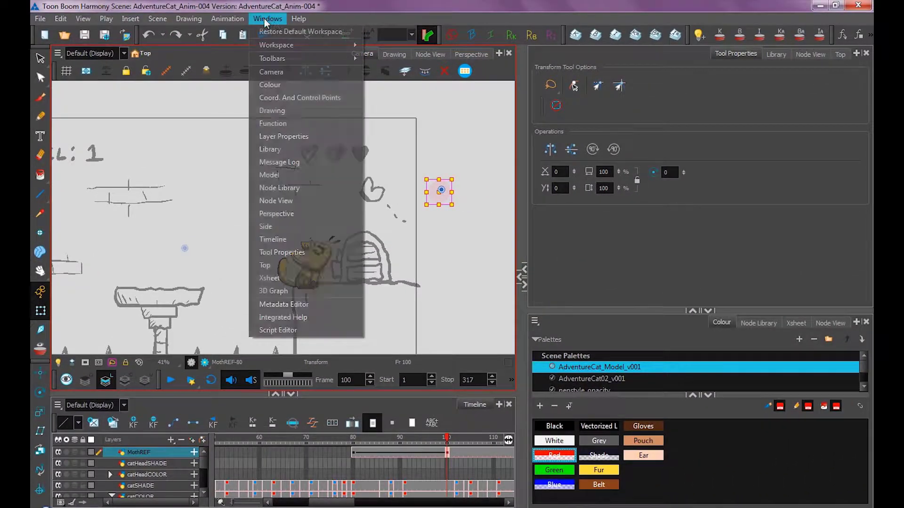
mouse_move(296, 62)
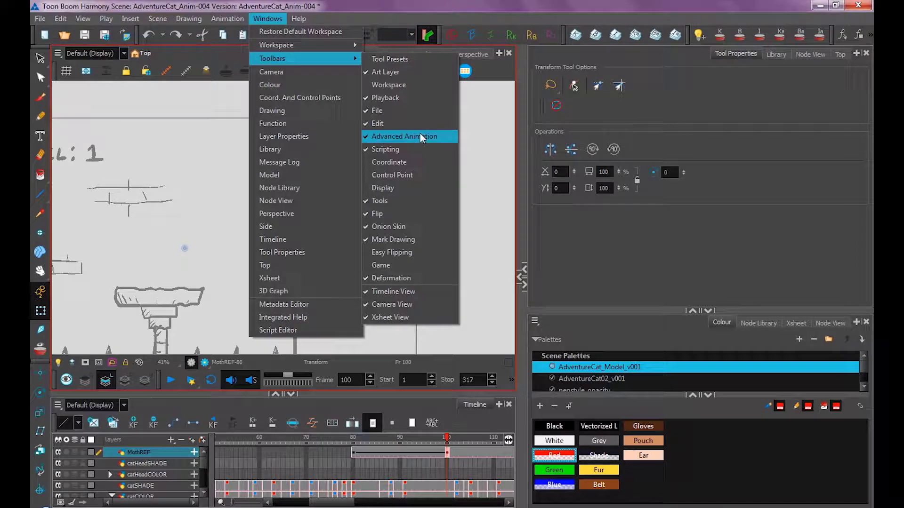
left_click(40, 392)
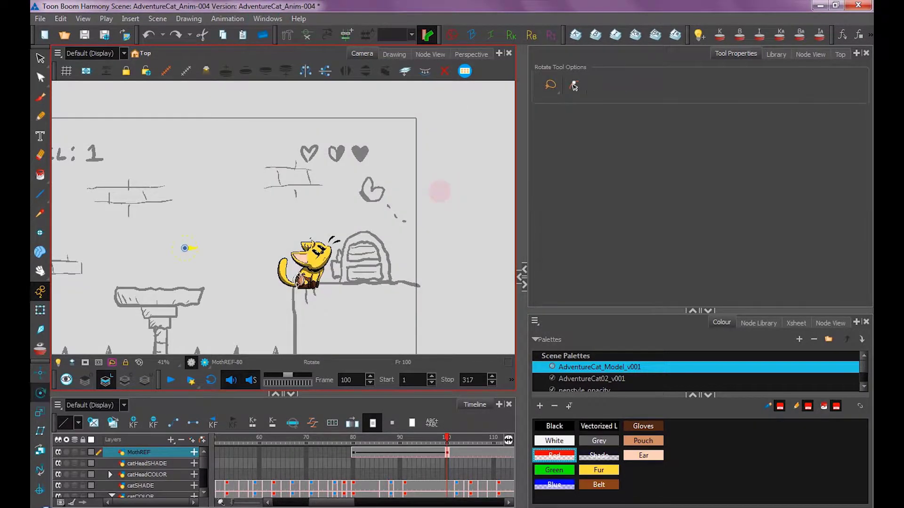
left_click_drag(200, 255, 353, 217)
left_click(438, 192, "ctrl+alt")
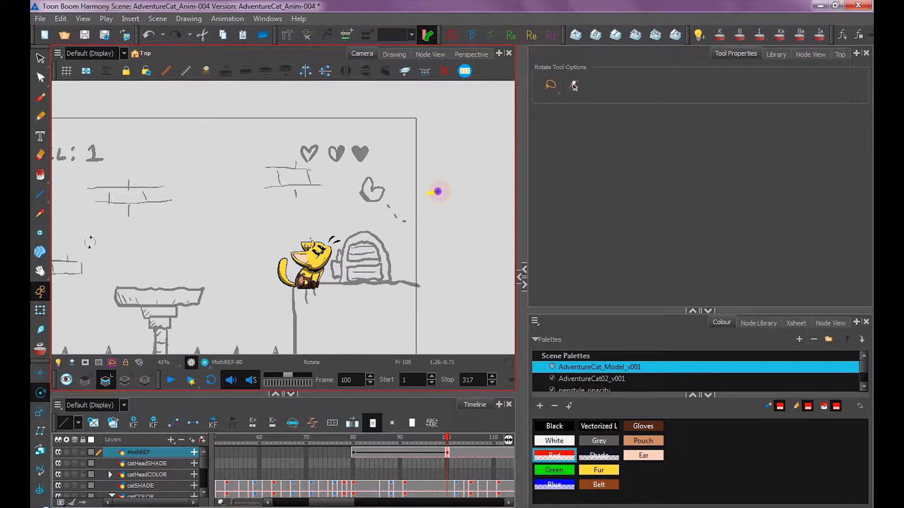
Move the dot at frame 100 into the scene between the two upper brick sketches with the Transform tool and scrub through the motion
left_click(40, 308)
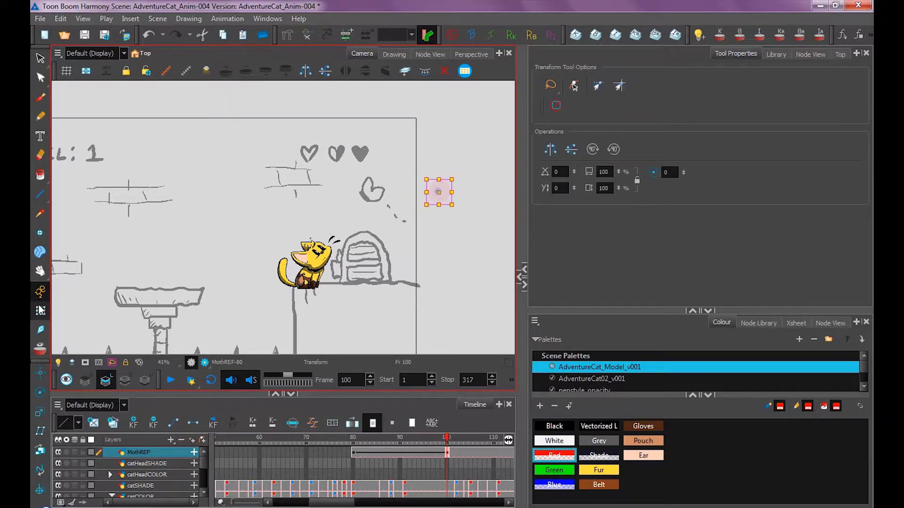
left_click(441, 186)
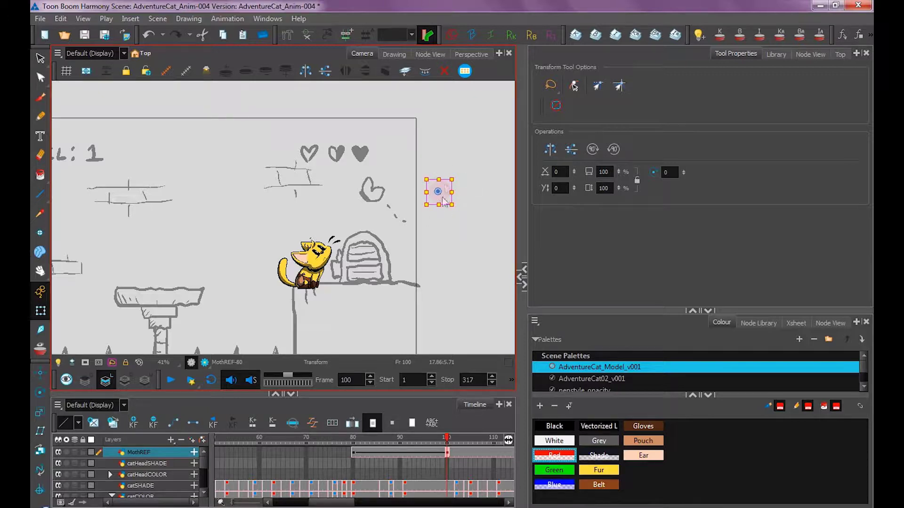
left_click_drag(448, 201, 448, 208)
left_click_drag(436, 125, 468, 210)
left_click_drag(429, 187, 218, 191)
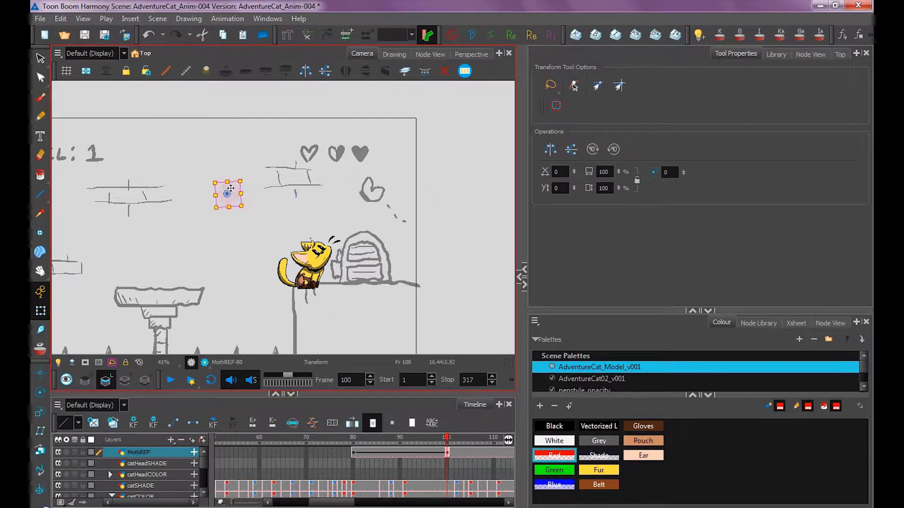
key("period")
left_click_drag(354, 443, 447, 441)
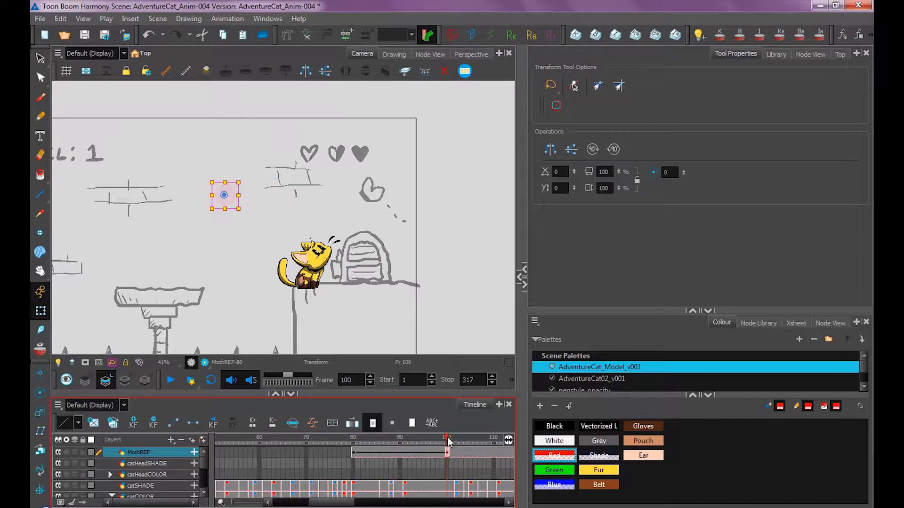
Raise the dot to the heart icons and enlarge it at frame 90, then return to frame 80
left_click_drag(356, 440, 400, 442)
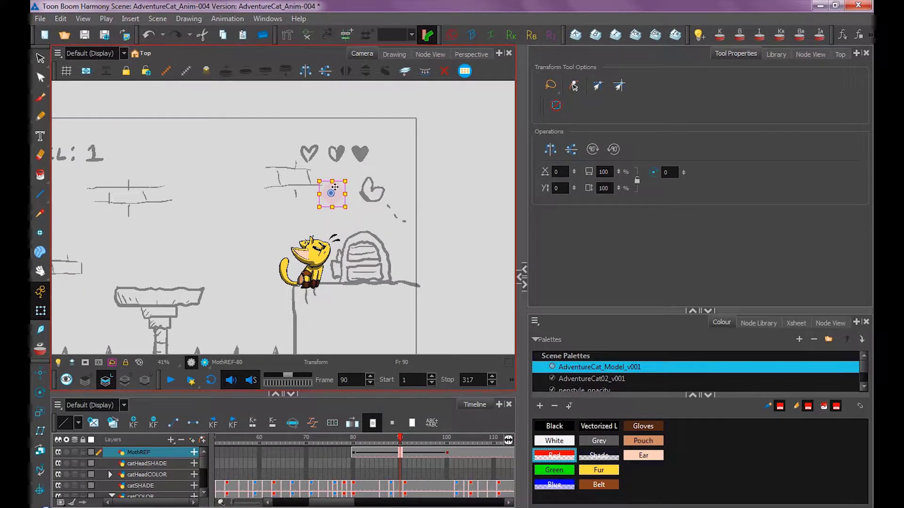
left_click_drag(337, 187, 353, 134)
left_click_drag(357, 128, 401, 120)
left_click_drag(401, 442, 357, 456)
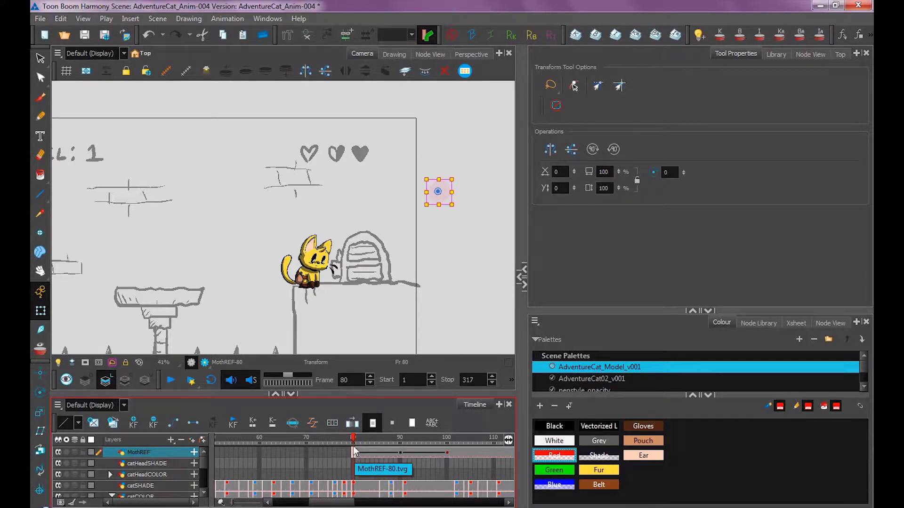
Try an S-shaped ease preset on the MothREF keyframe at frame 90 and scrub through the motion
left_click(446, 455, "shift")
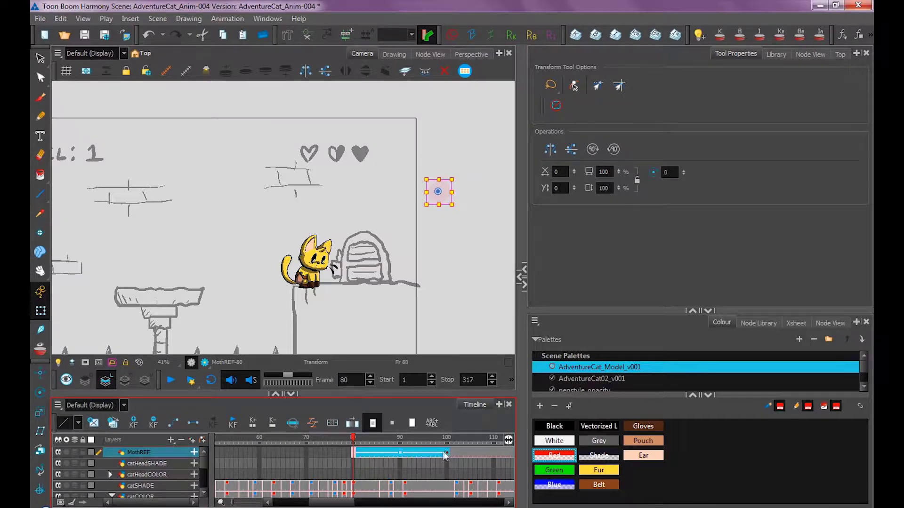
left_click(78, 423)
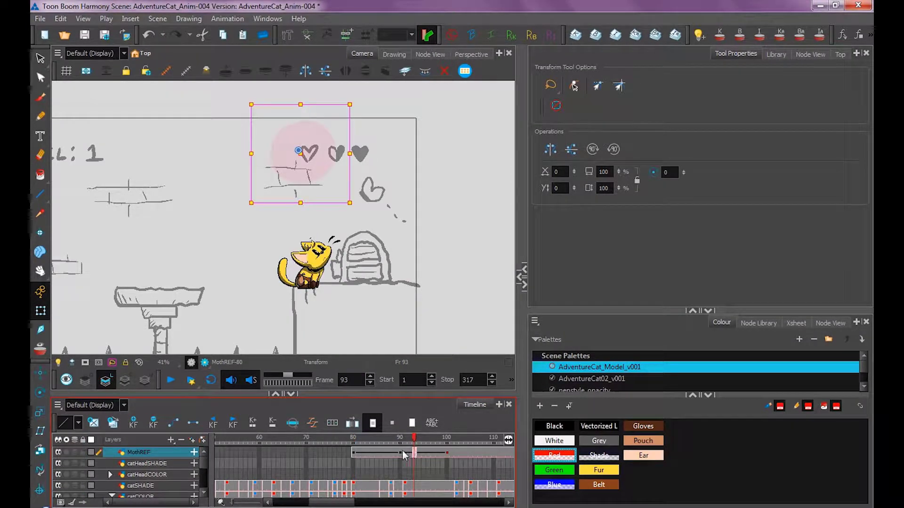
left_click(399, 452)
left_click(78, 422)
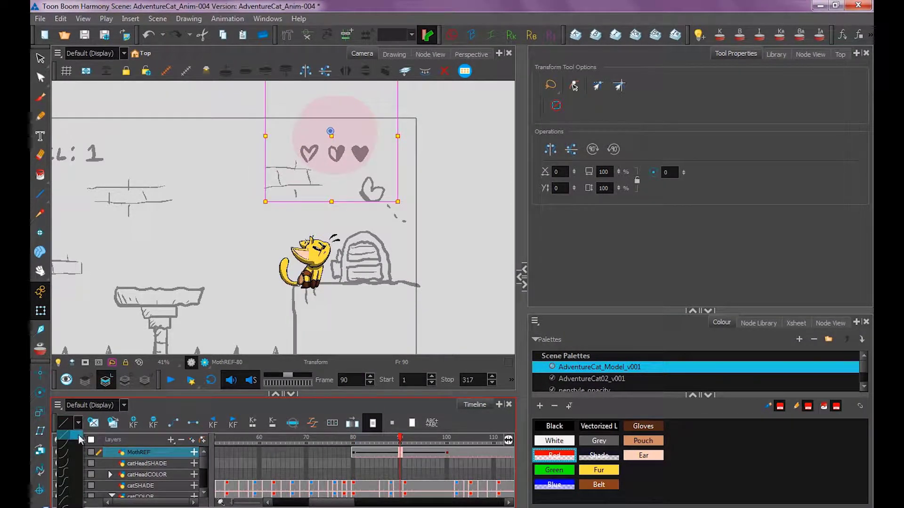
left_click(75, 469)
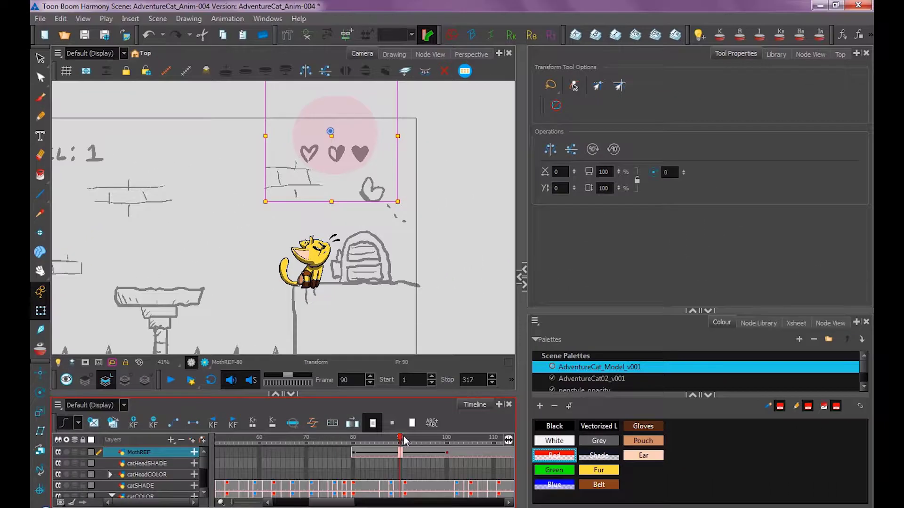
left_click(629, 403)
left_click_drag(410, 445, 448, 444)
Apply a different ease preset to the MothREF keyframe at frame 90 and scrub through the motion
left_click(400, 440)
left_click(78, 422)
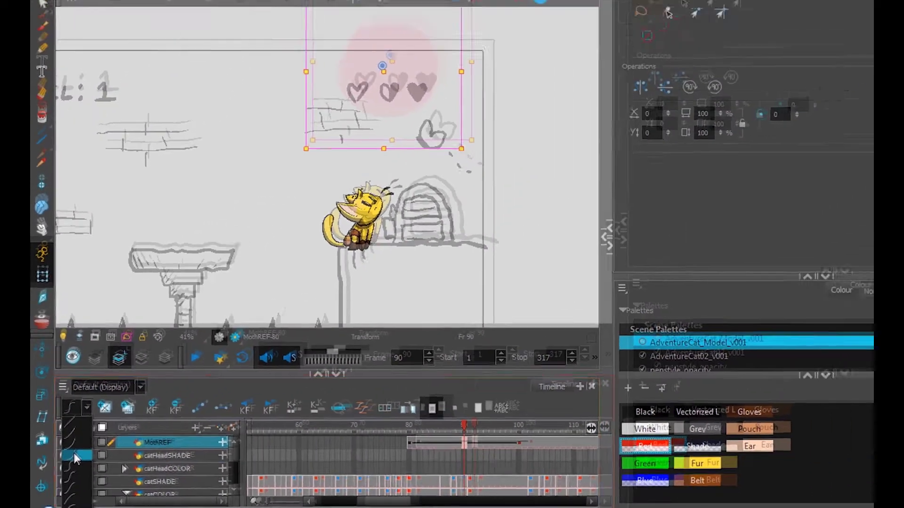
left_click(89, 439)
left_click_drag(594, 401, 672, 401)
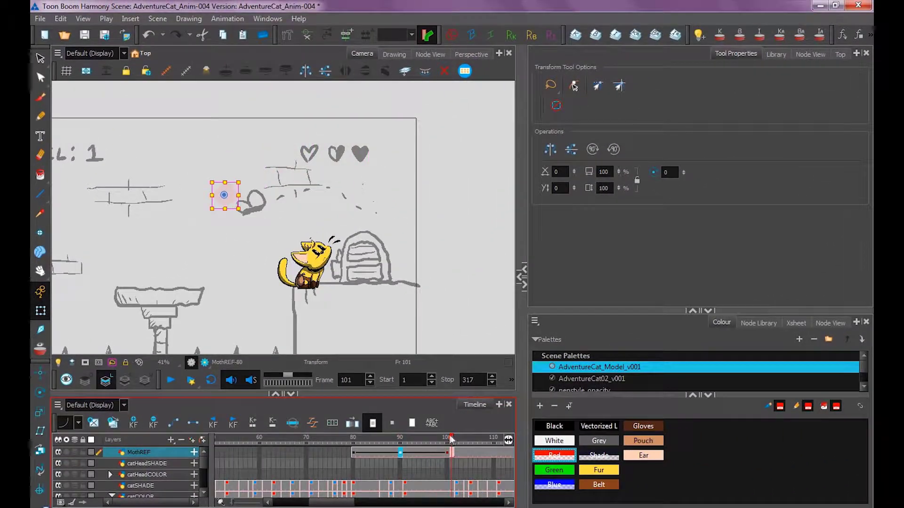
left_click(401, 439)
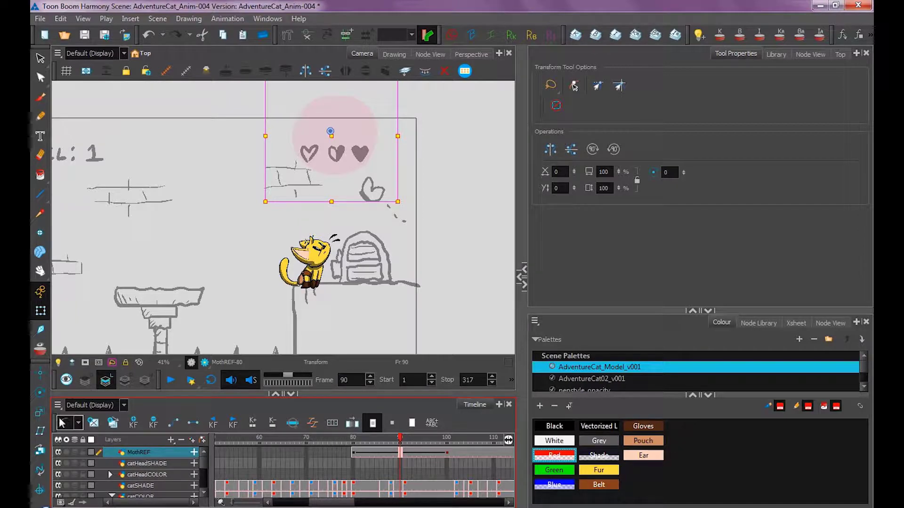
left_click_drag(404, 439, 437, 439)
Apply an S-shaped ease preset to the MothREF keyframes from frame 80 to 100 and play back the motion
left_click_drag(354, 451, 445, 451)
left_click(78, 422)
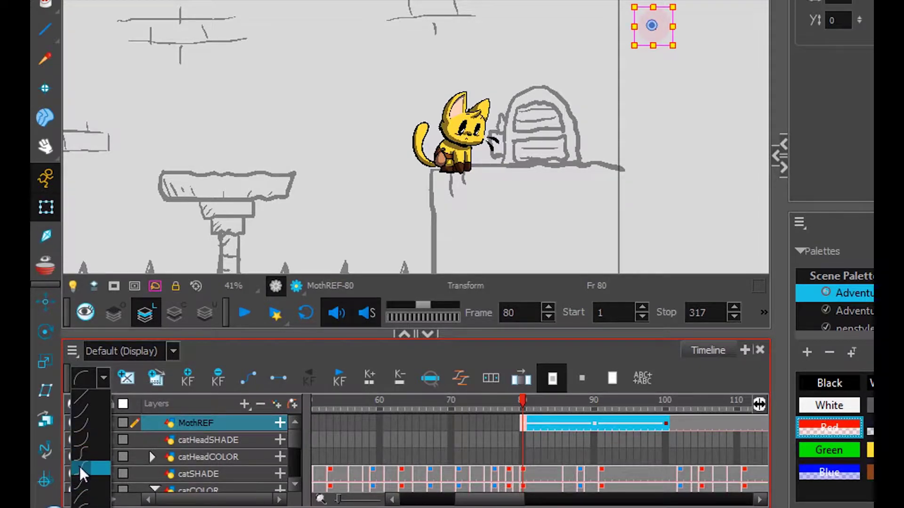
left_click(84, 468)
left_click(360, 440)
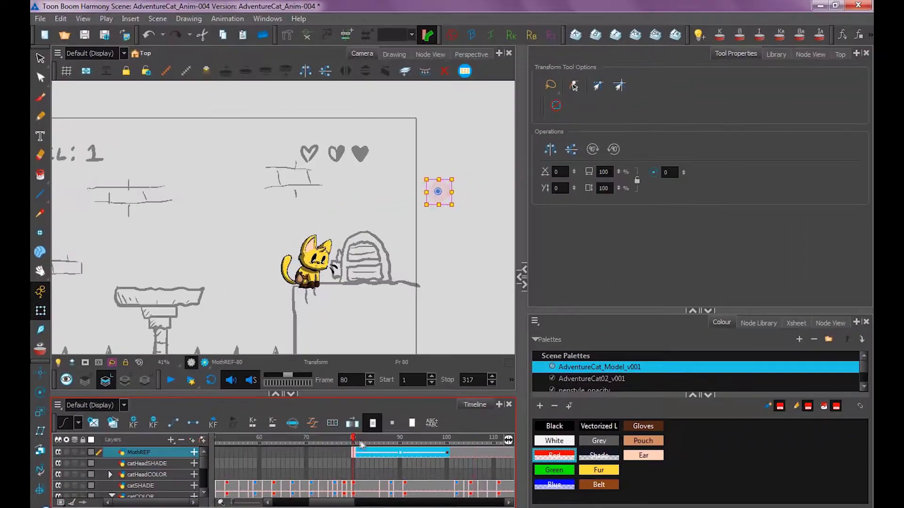
key("shift+Return")
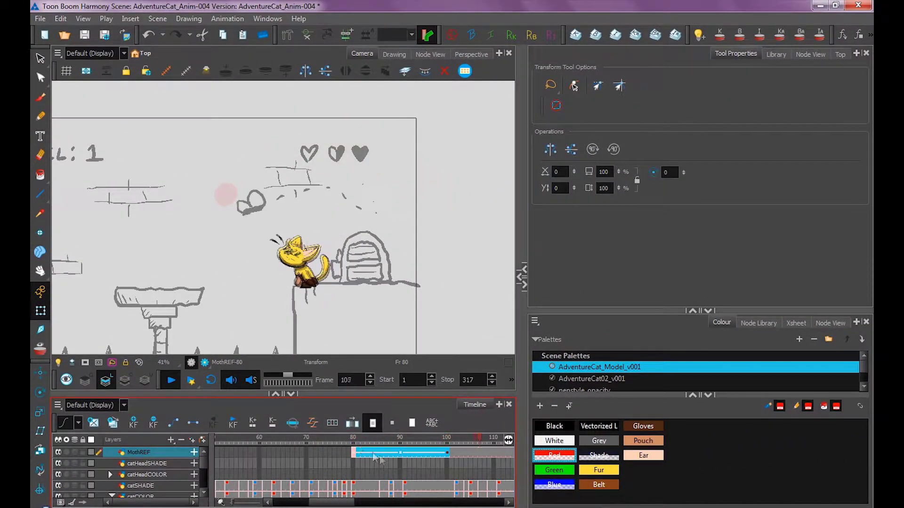
left_click(356, 440)
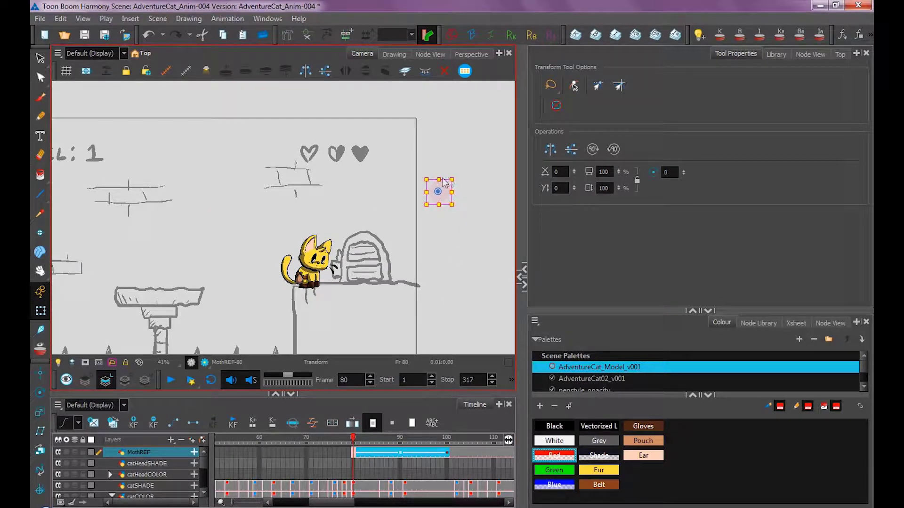
Extend the MothREF dot's flight with further keyframes past frame 100 and scrub through the motion
left_click(375, 407)
left_click_drag(355, 440, 476, 449)
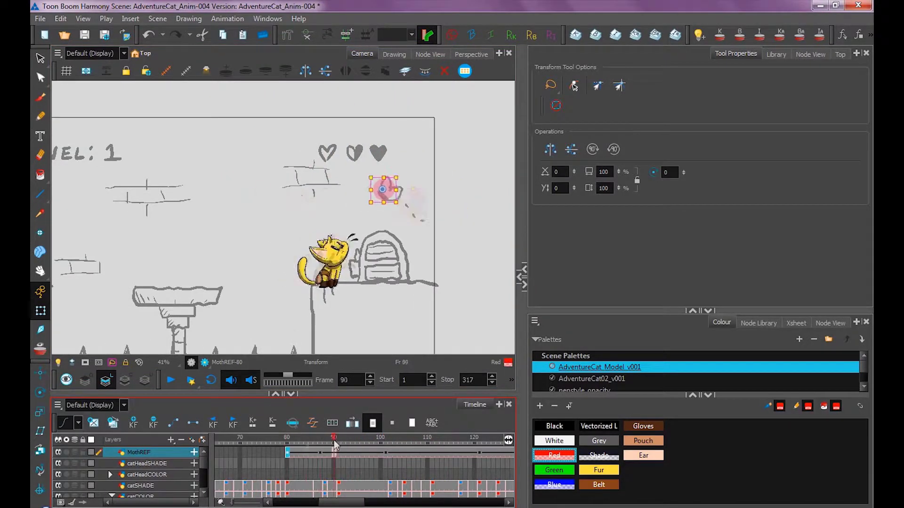
left_click(134, 423)
left_click(79, 425)
left_click(70, 454)
left_click(367, 453)
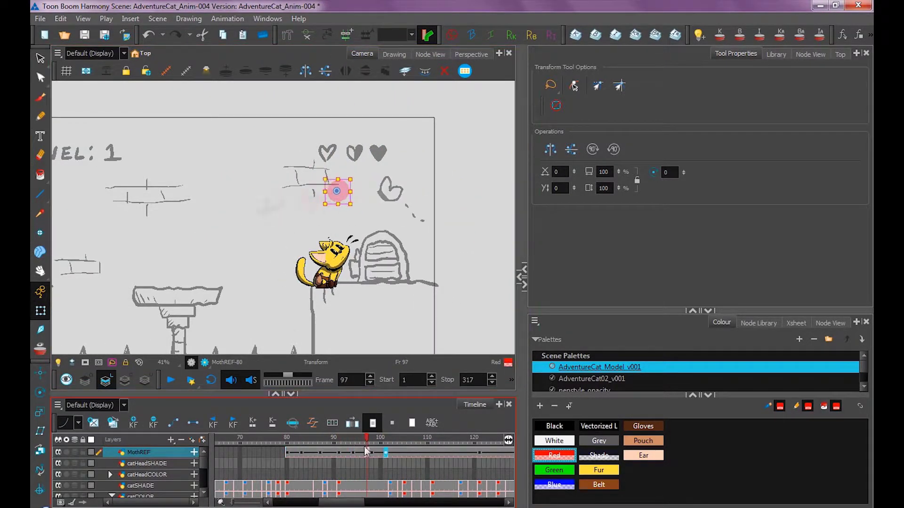
left_click(312, 453)
left_click(409, 453)
left_click(493, 453)
left_click_drag(500, 450, 407, 454)
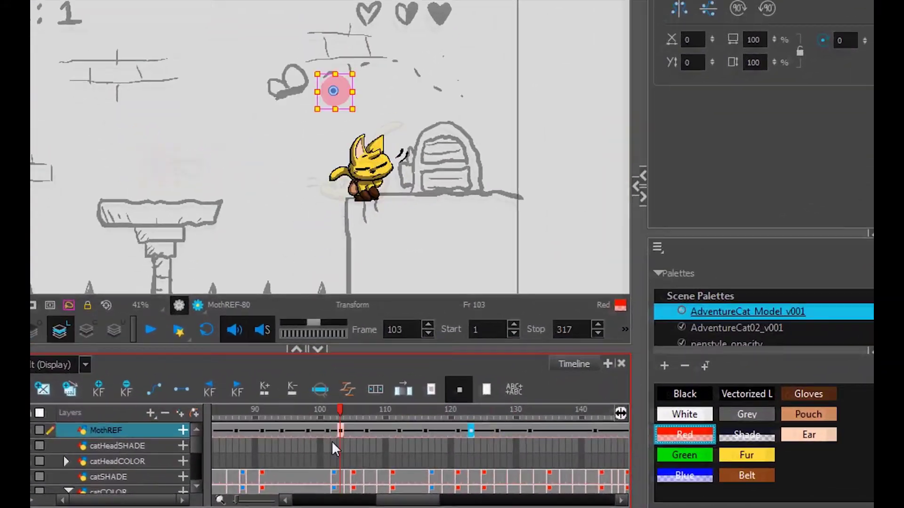
mouse_move(494, 430)
left_mouse_down()
mouse_move(197, 454)
mouse_move(282, 457)
left_mouse_up()
Play back the moth dot's whole flight from frame 77
key("alt+b")
key("shift+Return")
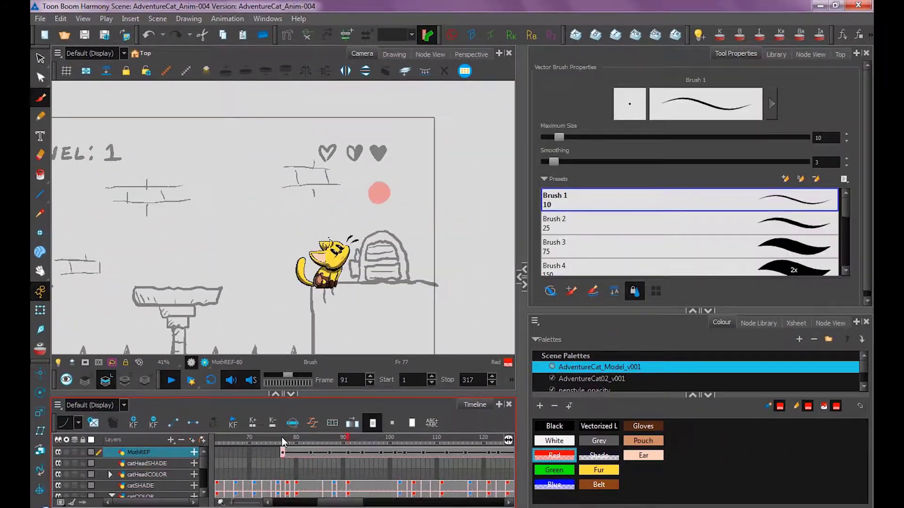
key("Return")
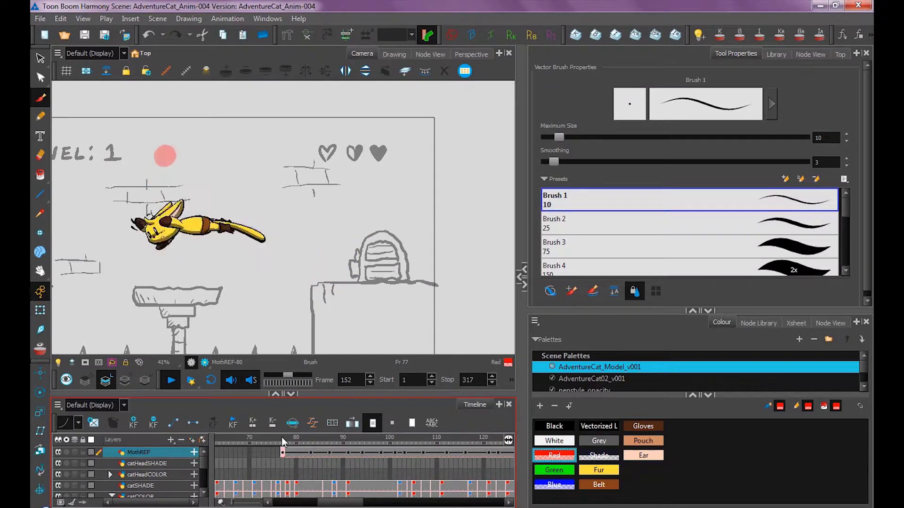
Write a black 1 on the dot at frame 77 and replace it with 2 on a duplicate drawing at frame 79
left_click_drag(371, 452, 241, 454)
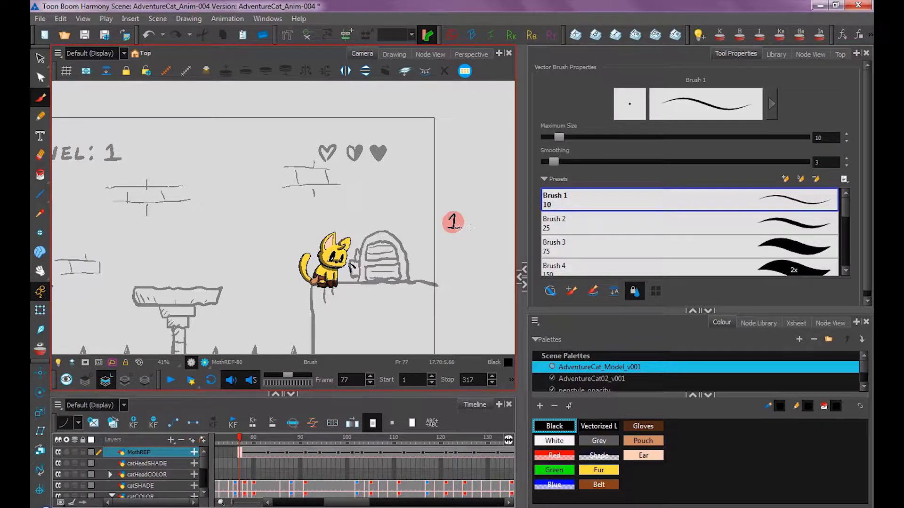
left_click_drag(242, 442, 253, 445)
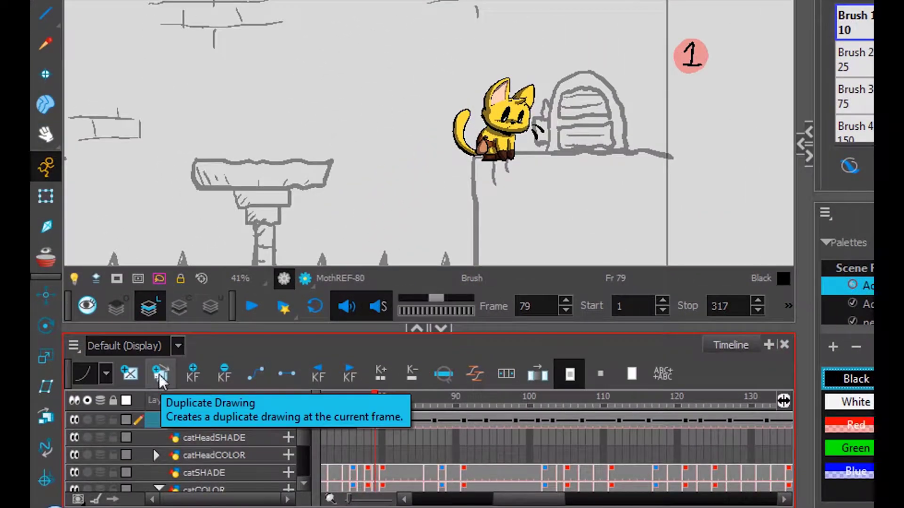
left_click(160, 372)
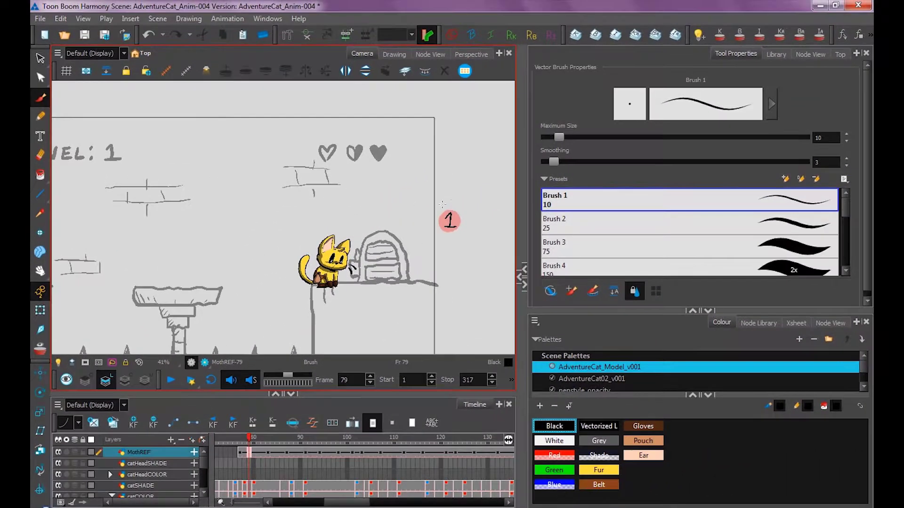
left_click(41, 59)
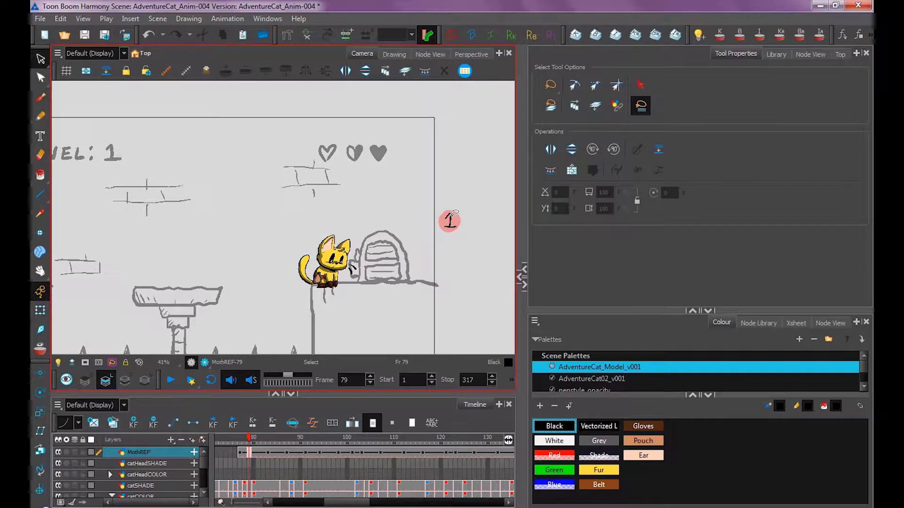
left_click(450, 218)
key("alt+b")
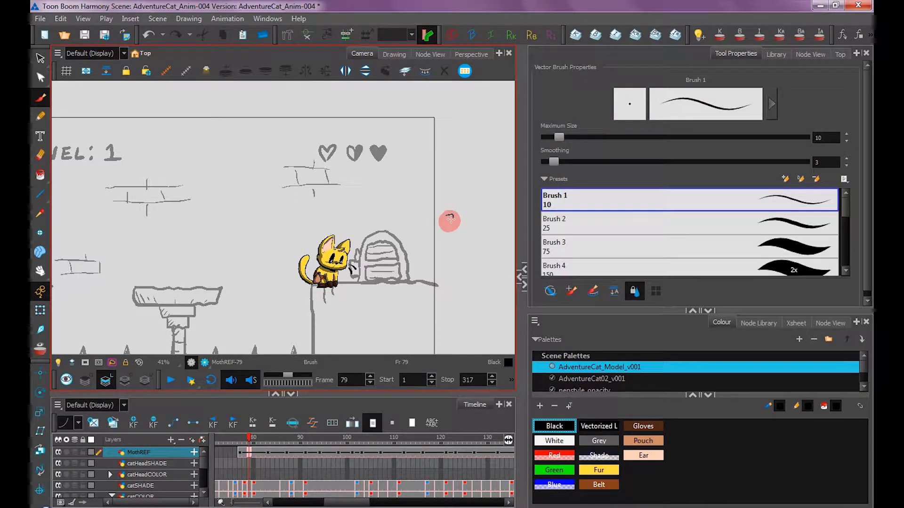
Duplicate the MothREF drawing at frame 81 and replace its number with a black 3
mouse_move(244, 443)
left_mouse_down()
mouse_move(236, 444)
mouse_move(254, 445)
left_mouse_up()
left_click(259, 453)
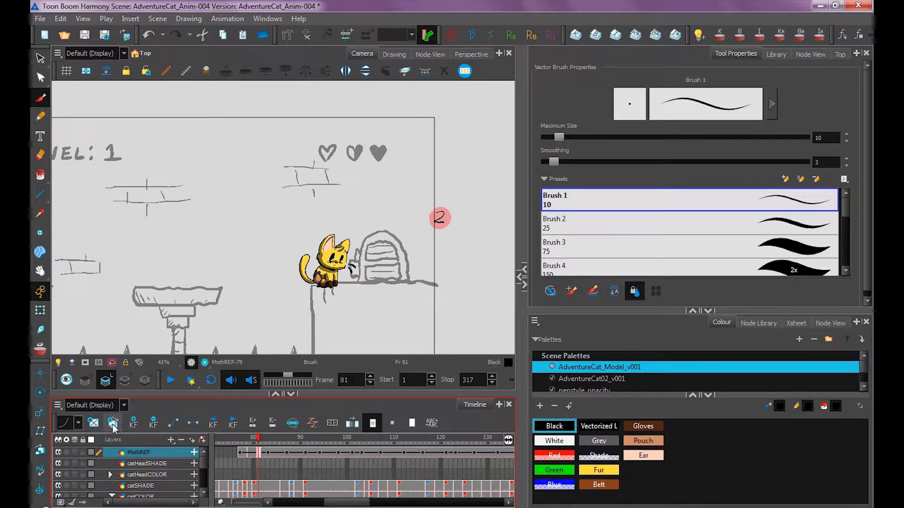
key("ctrl+a")
key("Delete")
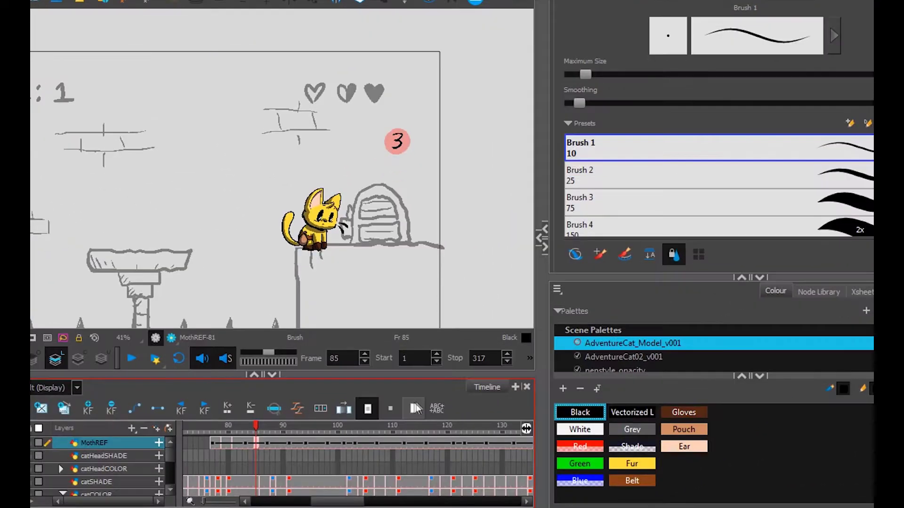
Try moving the MothREF cell at frame 77 to frame 70 with keyframes and exposures together, and undo the move
left_click(368, 408)
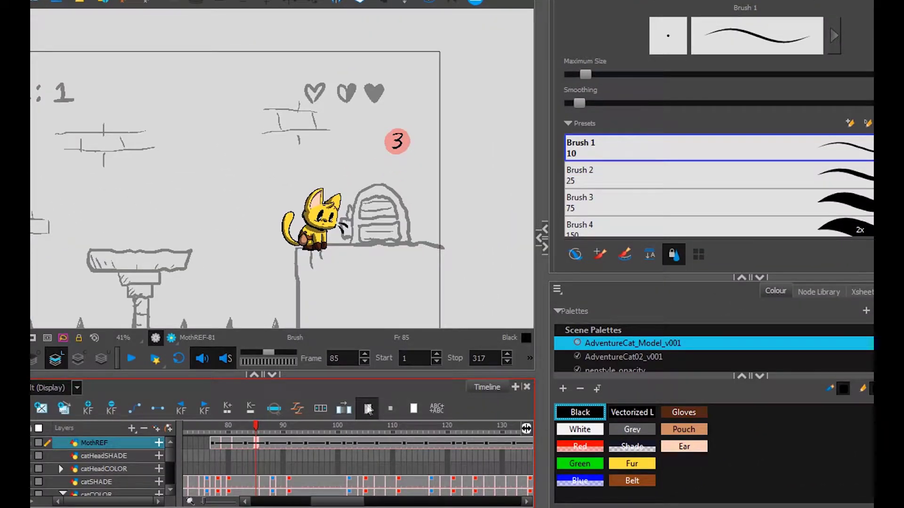
left_click(212, 442)
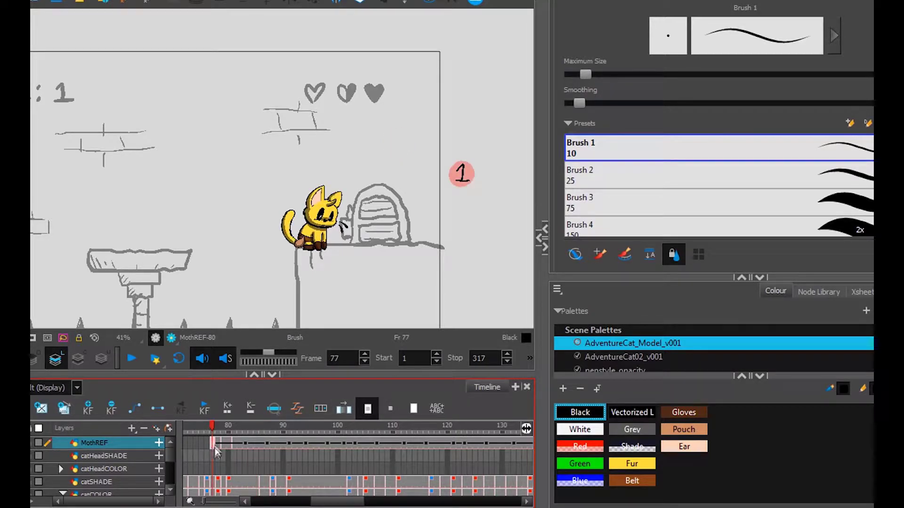
mouse_move(212, 442)
left_mouse_down()
mouse_move(197, 446)
mouse_move(236, 446)
mouse_move(226, 446)
left_mouse_up()
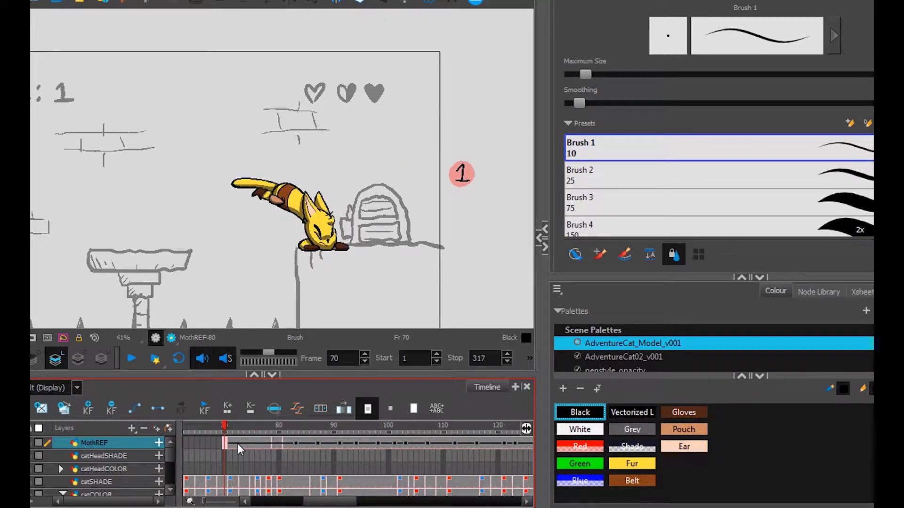
key("ctrl+z")
Restrict timeline editing to keyframes only and try moving the MothREF keyframe from frame 77 to 71
left_click(392, 410)
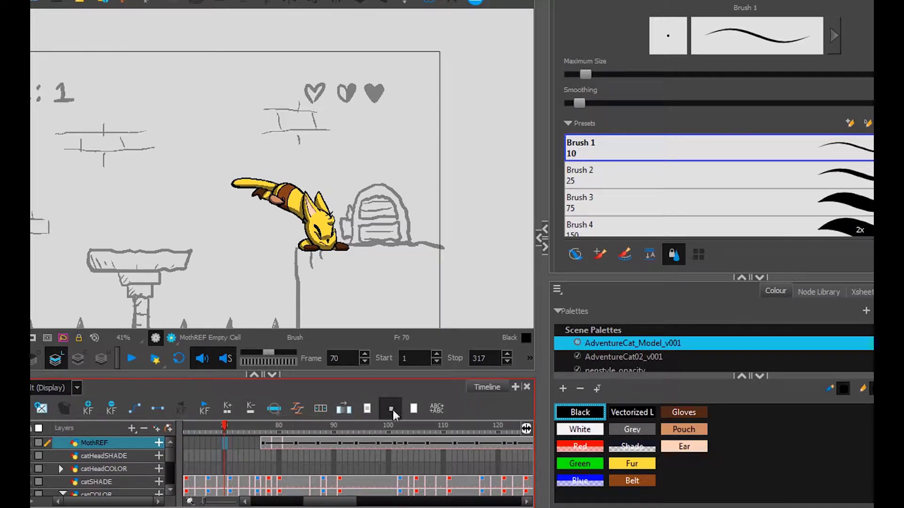
left_click(265, 446)
left_click_drag(263, 444, 230, 444)
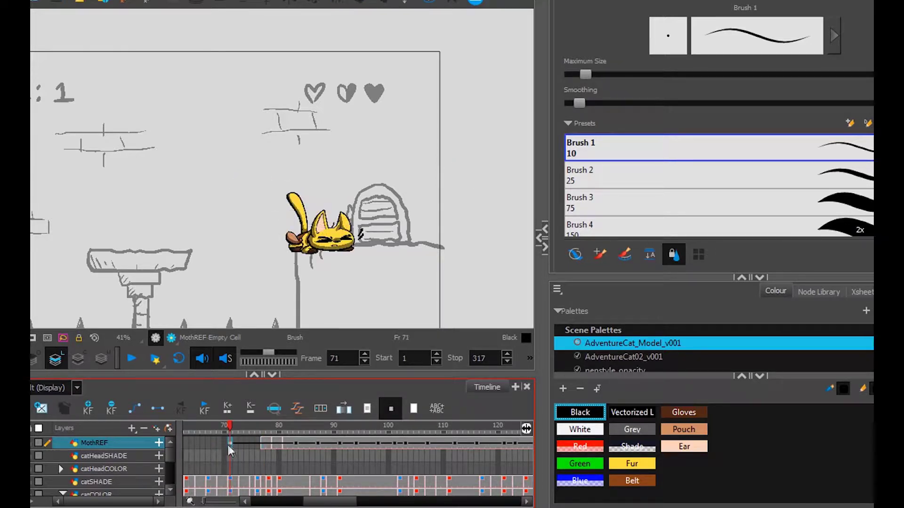
key("comma")
key("comma")
key("comma")
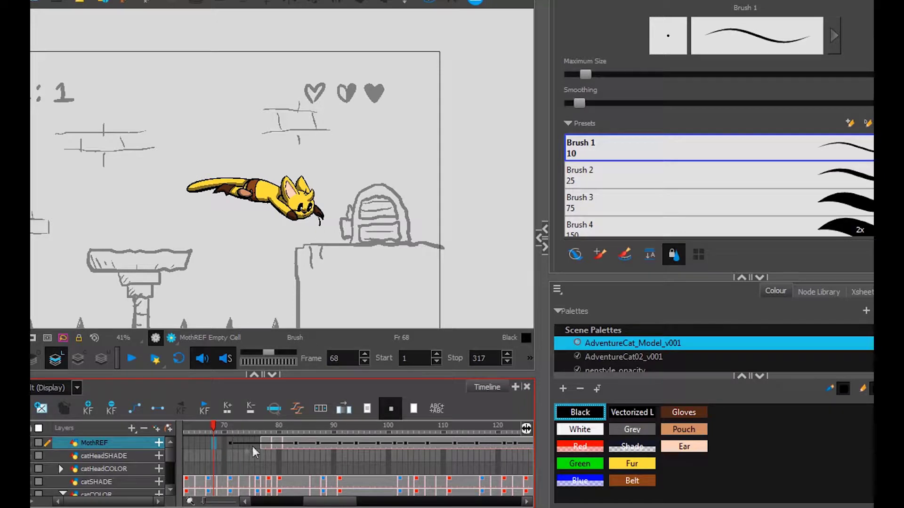
Step through the MothREF keyframes between frames 77 and 87 to examine the dot's position
left_click(264, 442)
left_click(294, 443)
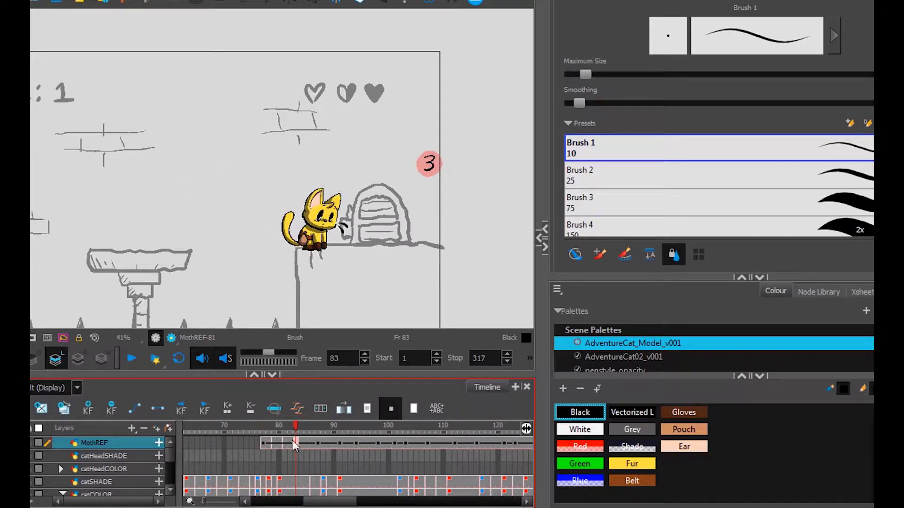
left_click(299, 444)
left_click(318, 444)
key("comma")
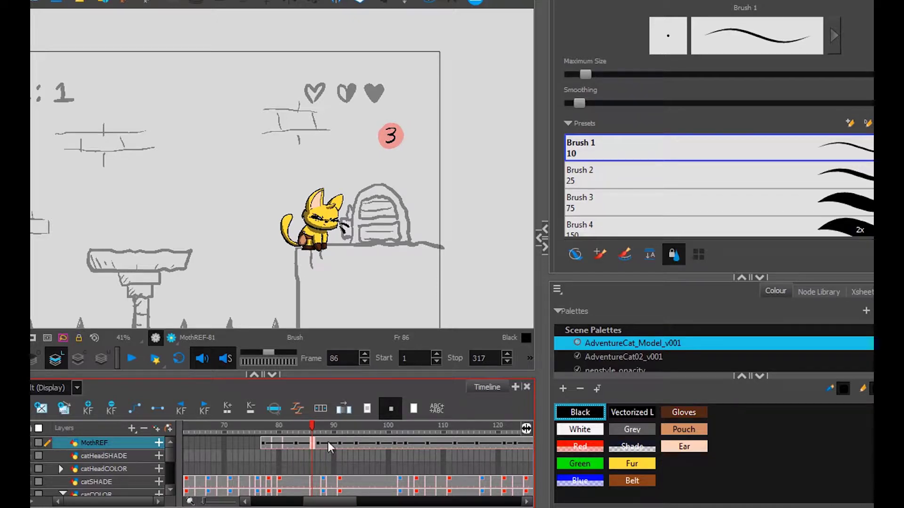
left_click(317, 441)
Restrict timeline editing to exposures only and try moving a MothREF drawing cell between frames 81 and 86
left_click(414, 405)
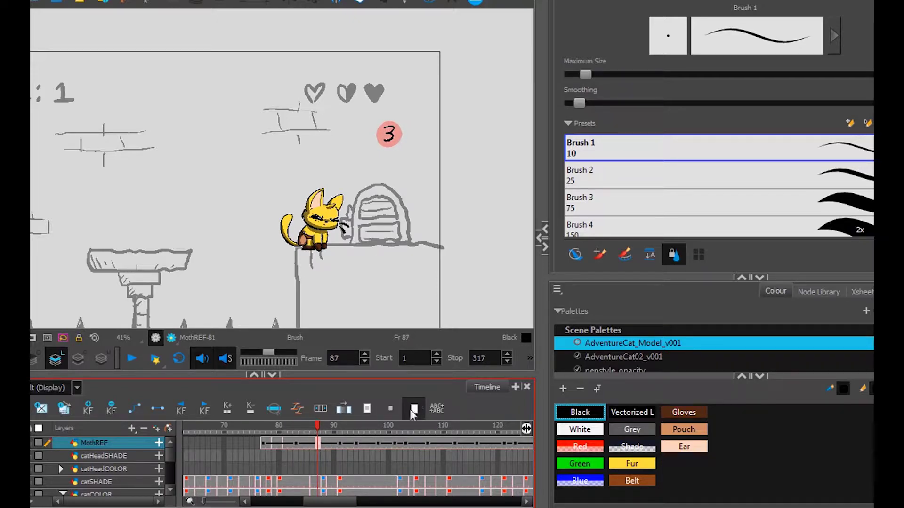
left_click(284, 443)
left_click_drag(304, 443, 313, 446)
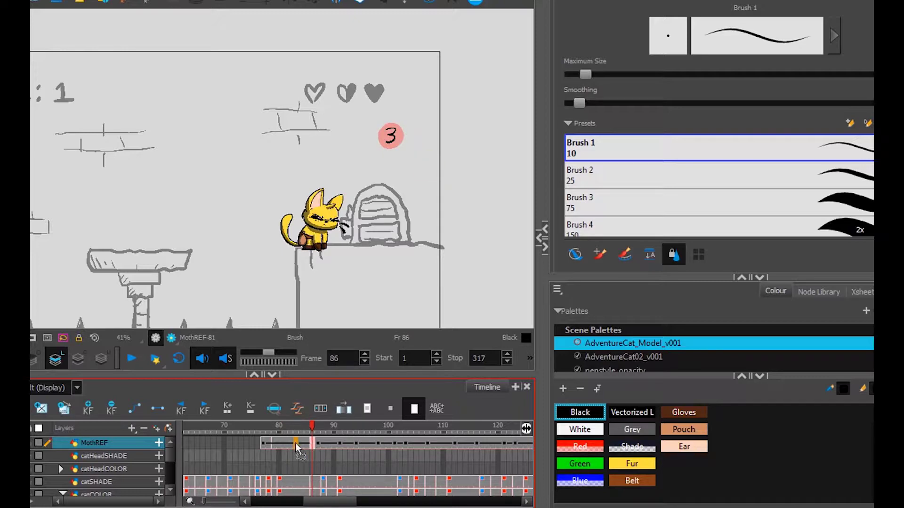
left_click(296, 443)
left_click(283, 442)
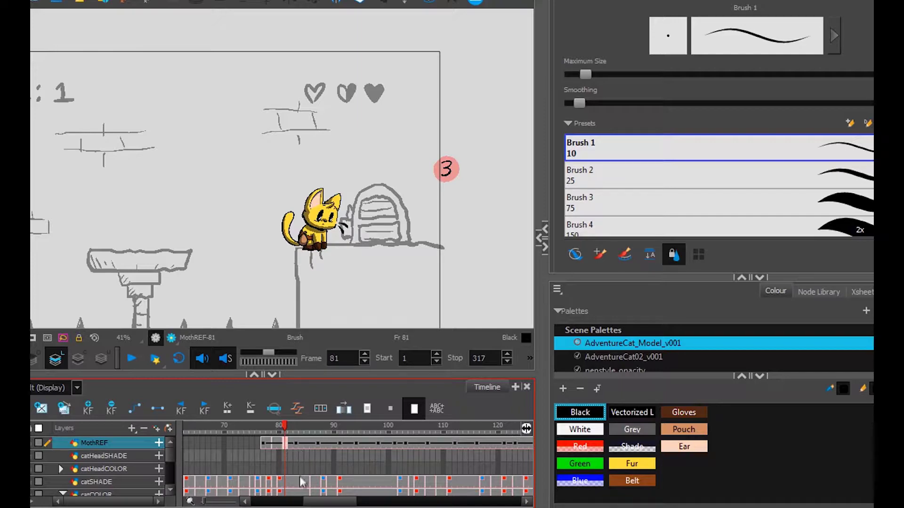
Copy the numbered MothREF cells from frames 77 to 82, paste them repeatedly from frame 83 onward, and scrub through the result
key("f")
key("f")
key("g")
key("g")
key("g")
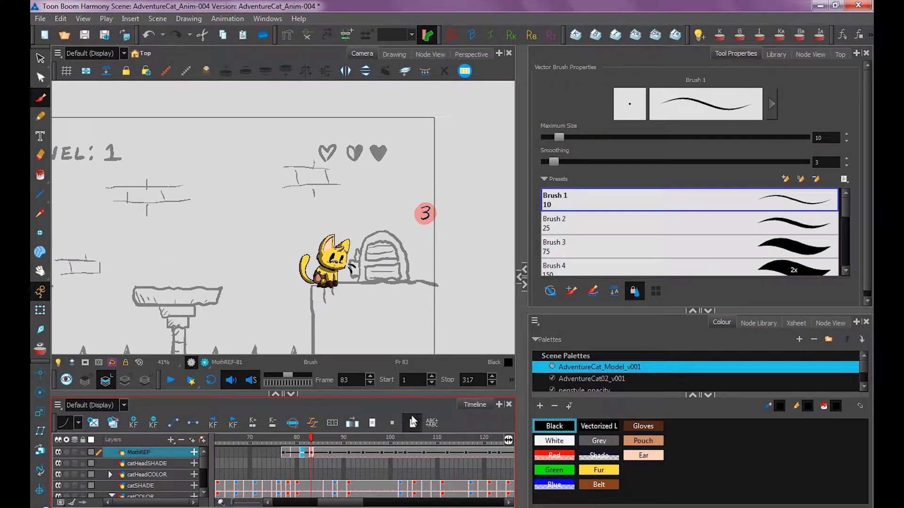
left_click(284, 453)
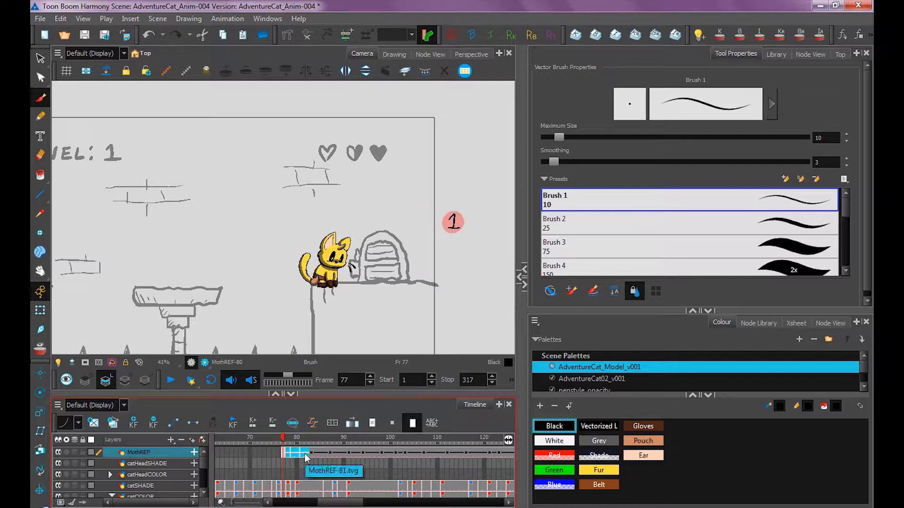
left_click(312, 453)
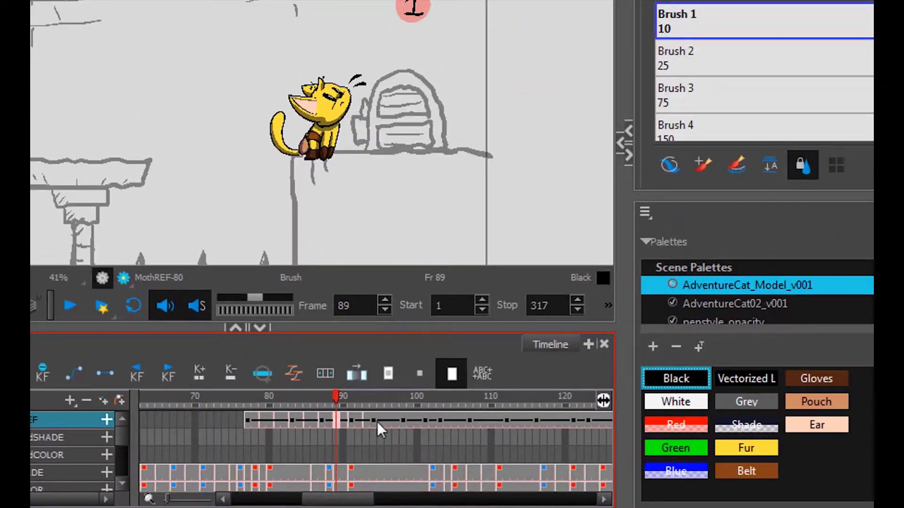
left_click(373, 447)
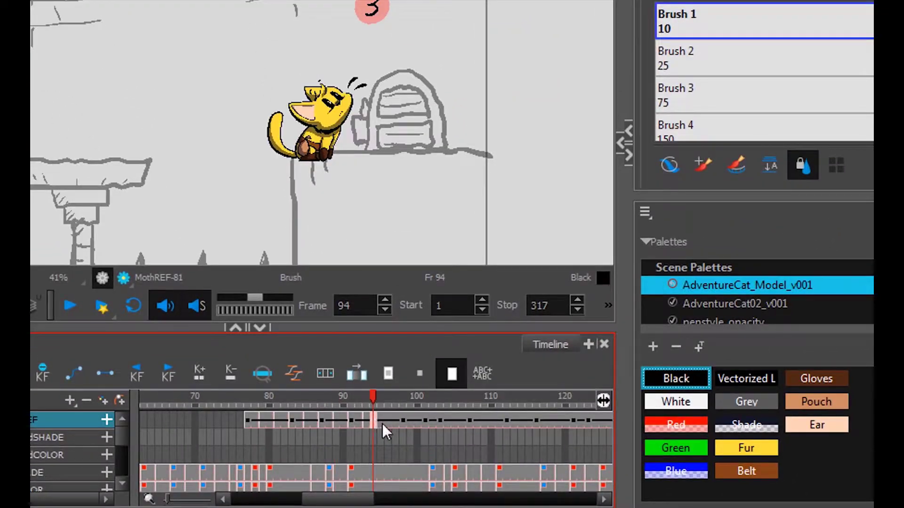
key("ctrl+v")
left_click_drag(379, 394, 289, 417)
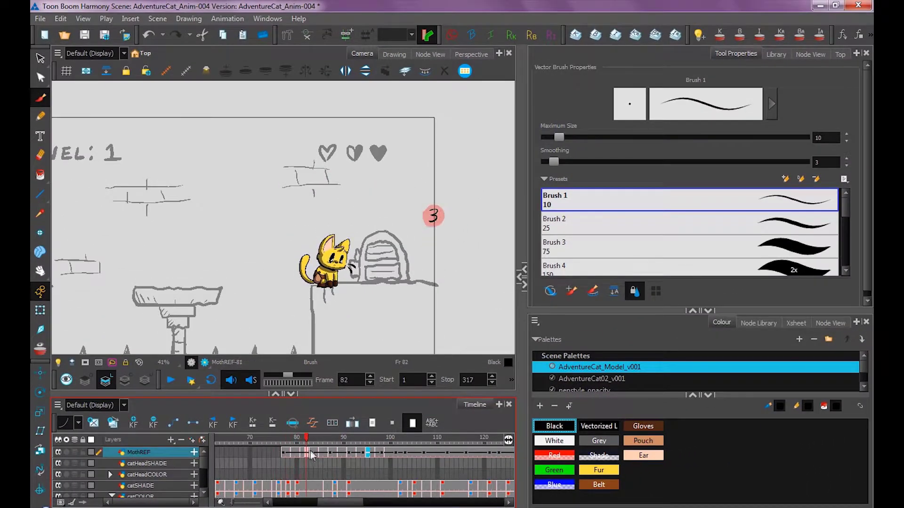
Paste the copied MothREF cells from frame 101 as a cycle of 10 repeats with the Normal (forward) cycle type
left_click_drag(309, 451, 395, 451)
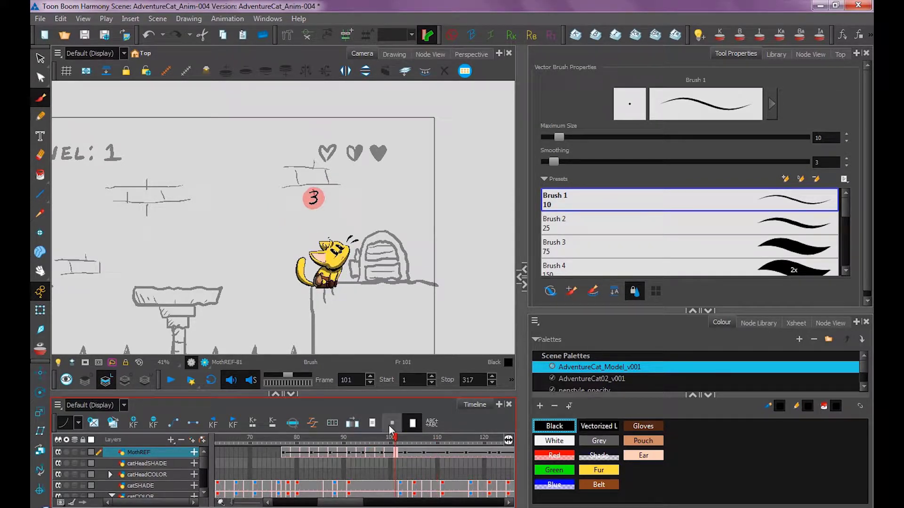
right_click(395, 453)
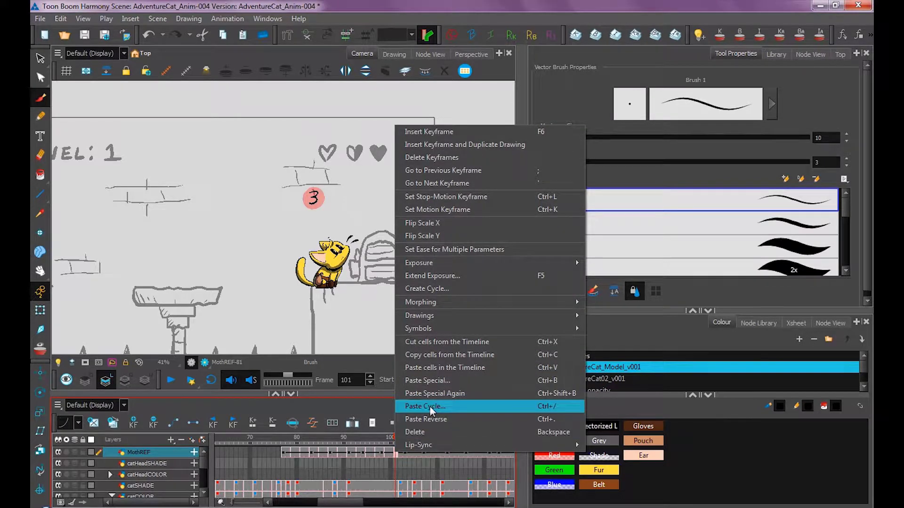
left_click(430, 406)
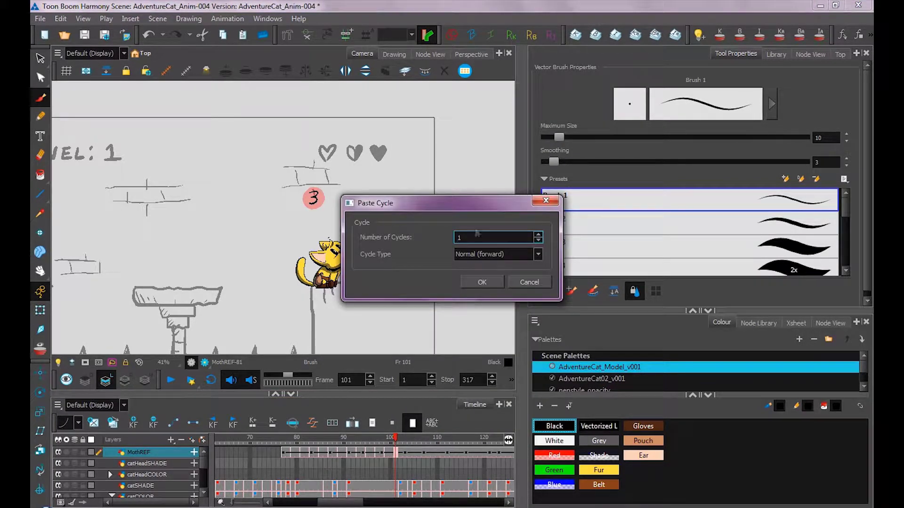
type("0")
left_click(517, 253)
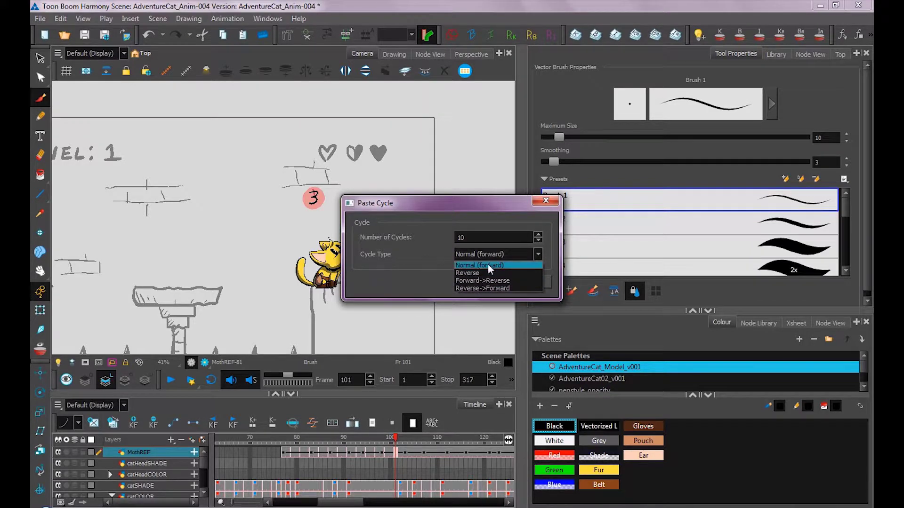
left_click(487, 264)
left_click(479, 280)
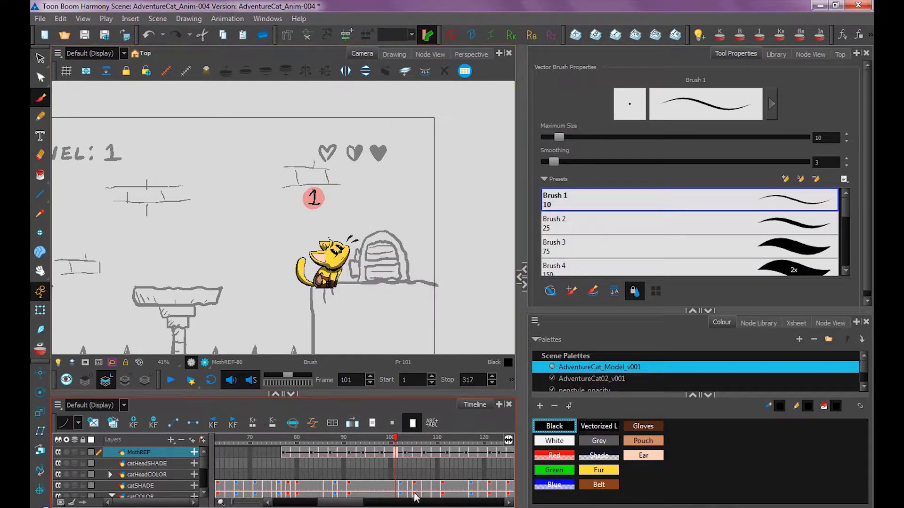
Scrub through the extended MothREF cycle and play it back from frame 77 to examine the numbered dot's flight
left_click_drag(332, 503, 342, 504)
left_click_drag(338, 452, 492, 450)
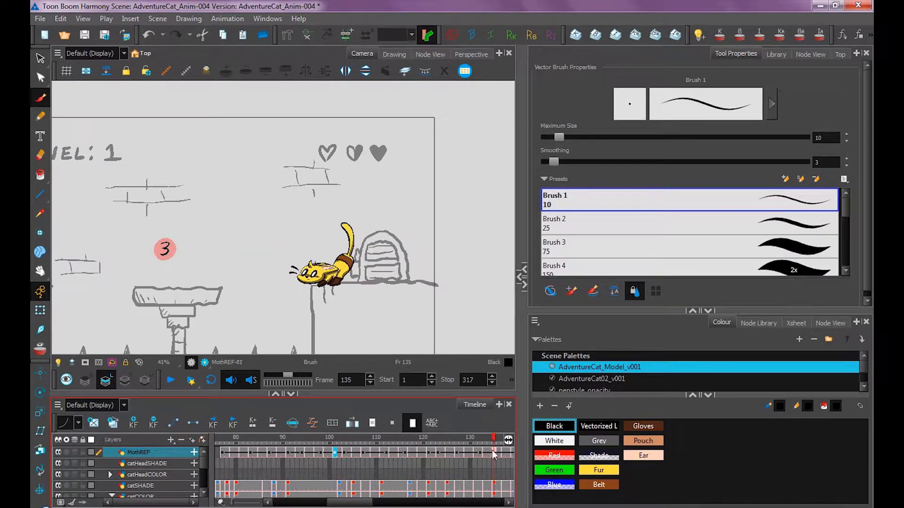
left_click(221, 440)
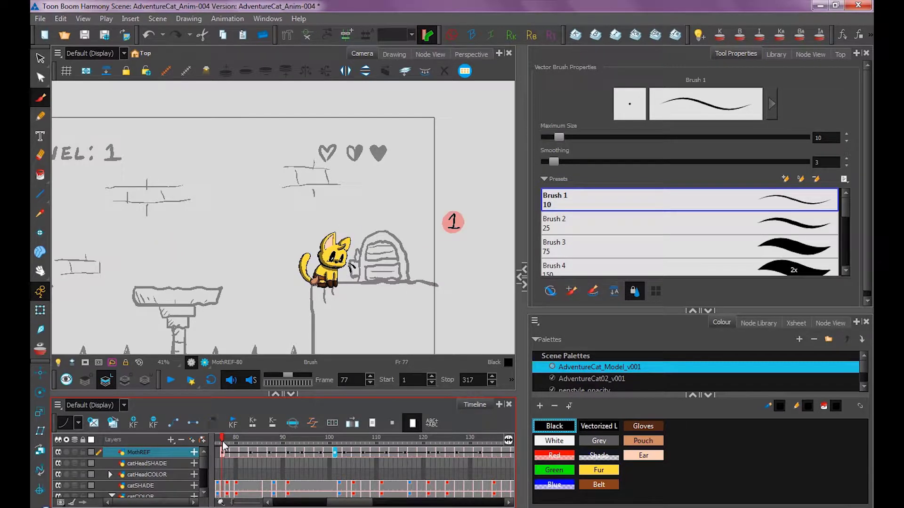
key("Return")
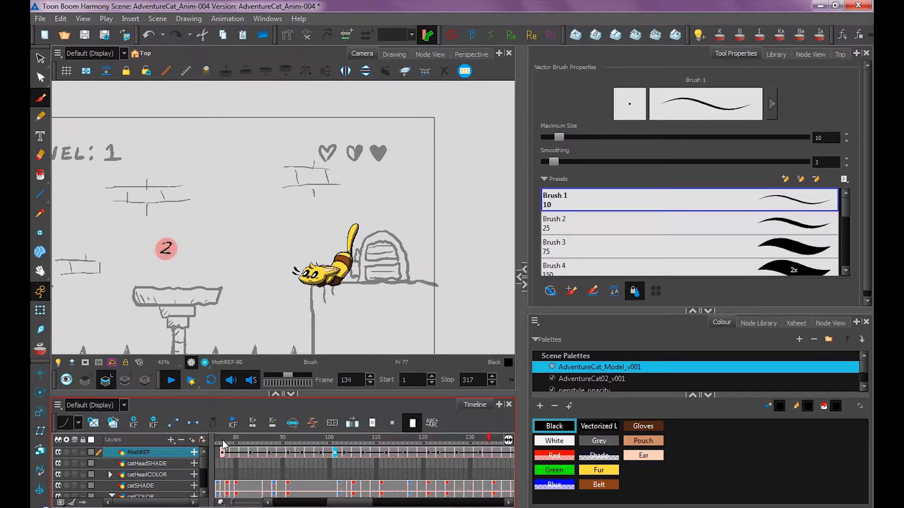
left_click(223, 440)
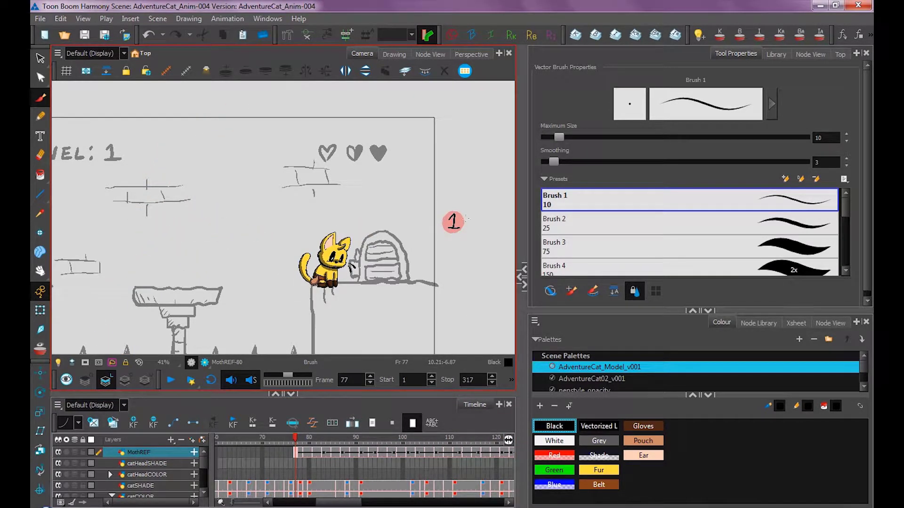
Open the numbered MothREF drawing at frame 77 in the Drawing view and draw the moth over the red dot
left_click(394, 55)
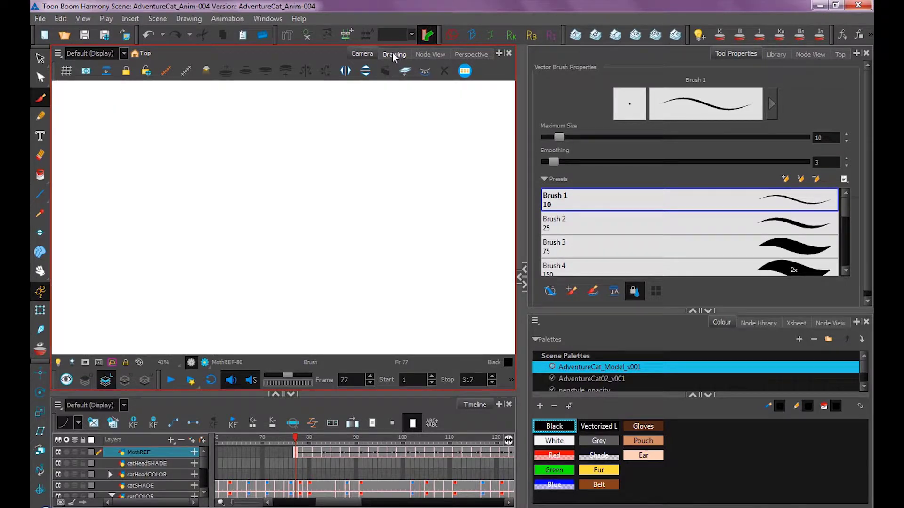
mouse_move(358, 451)
left_mouse_down()
mouse_move(476, 453)
mouse_move(296, 455)
mouse_move(433, 453)
mouse_move(300, 462)
left_mouse_up()
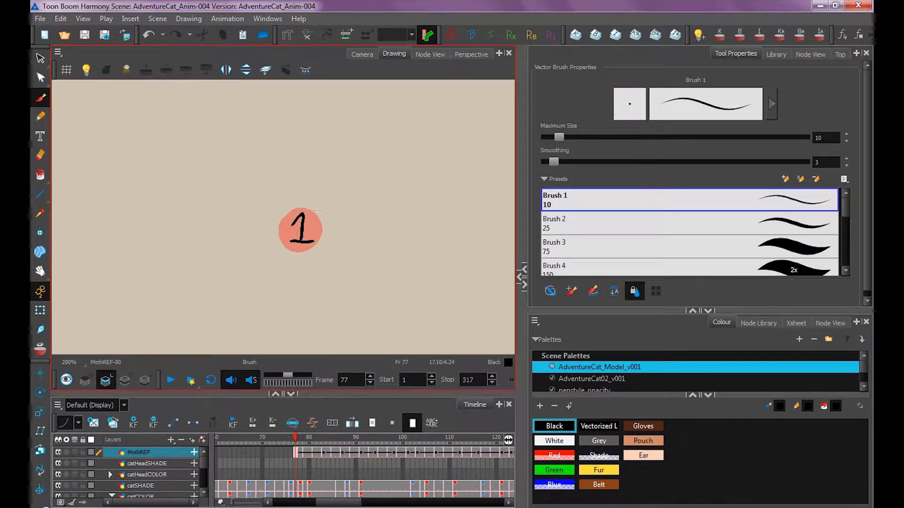
key("2")
key("2")
left_click_drag(395, 271, 391, 282)
key("2")
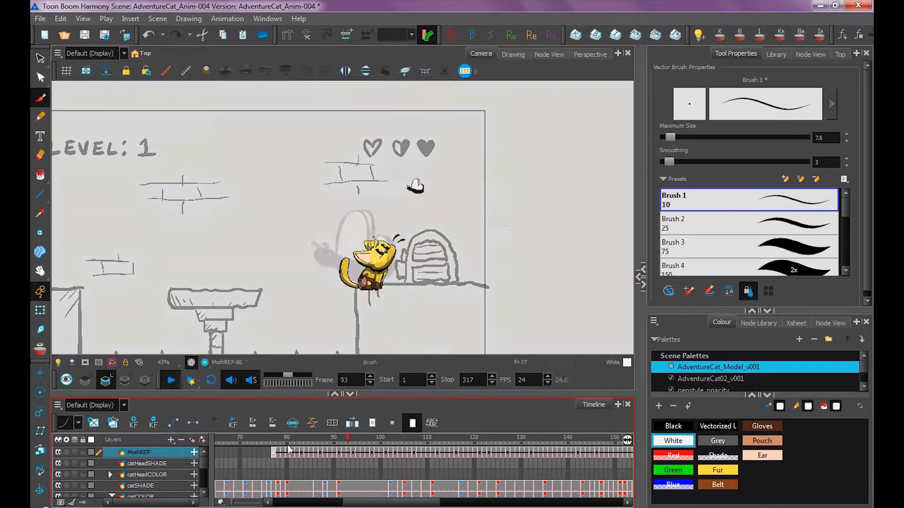
Draw a tilted moth pose on the MothREF drawing at frame 130 with a black body and white wings
key("shift+t")
left_click_drag(416, 453, 333, 453)
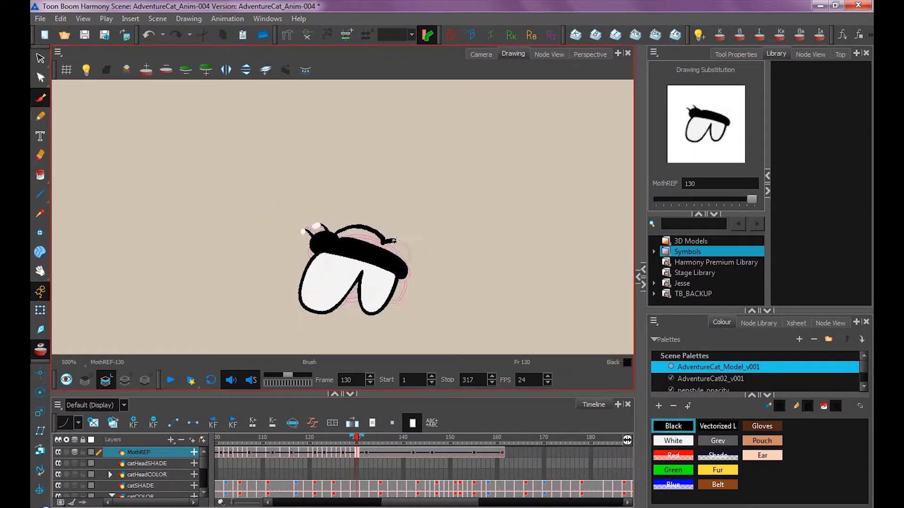
left_click(674, 441)
left_click(673, 427)
left_click_drag(356, 234, 385, 216)
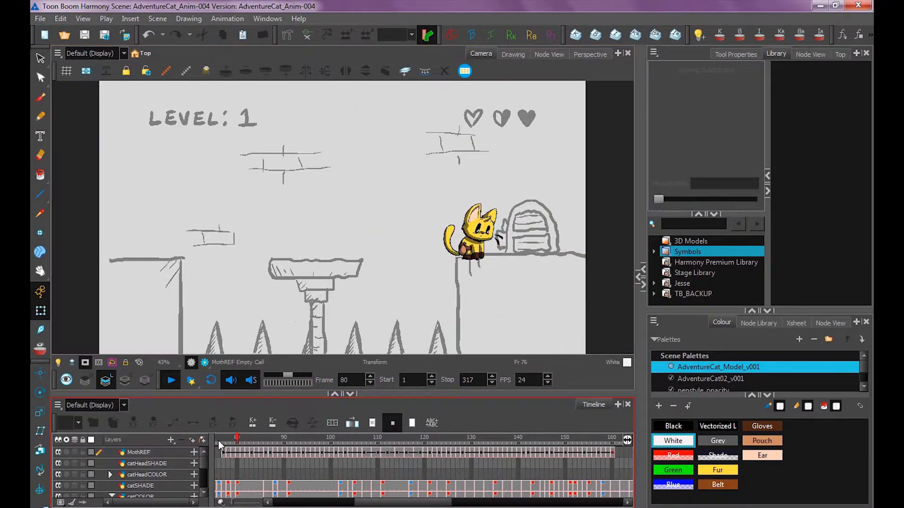
Play back the finished moth animation from around frame 77 to examine its flight path and wing cycle
key("Return")
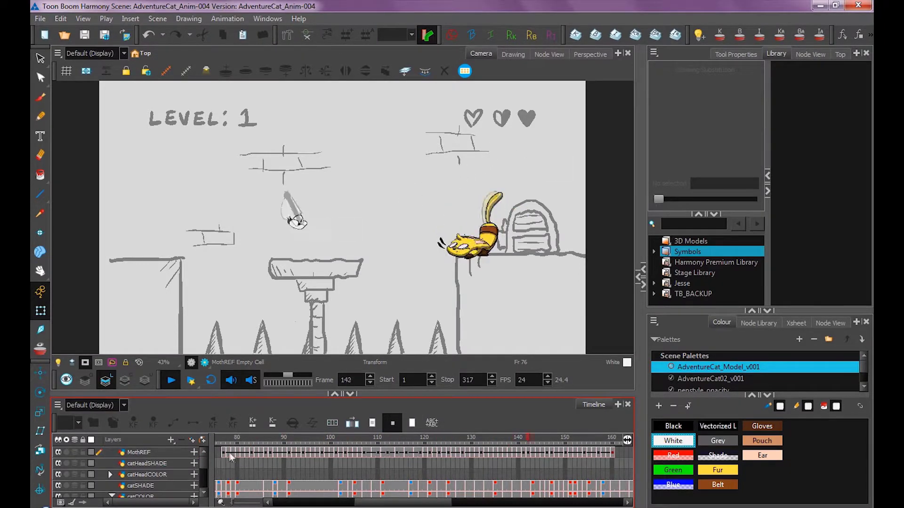
key("Return")
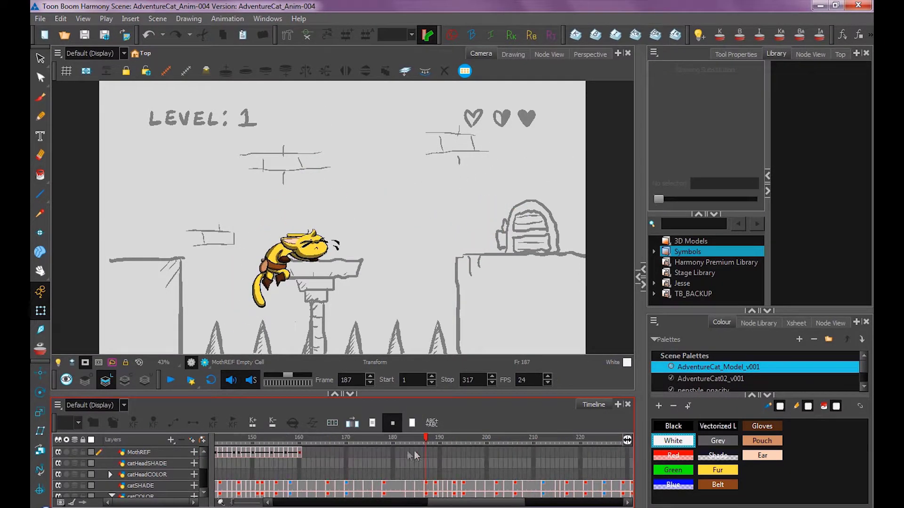
left_click_drag(288, 462, 258, 455)
left_click_drag(481, 500, 501, 500)
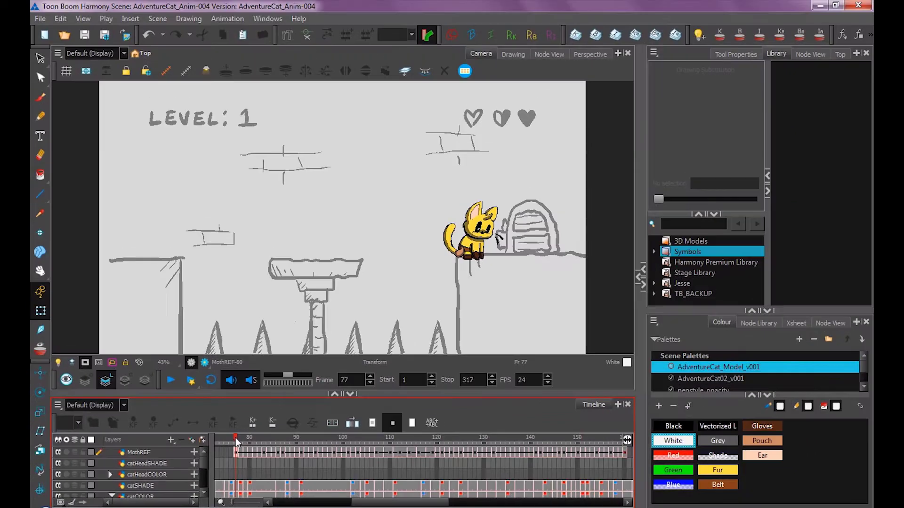
key("Return")
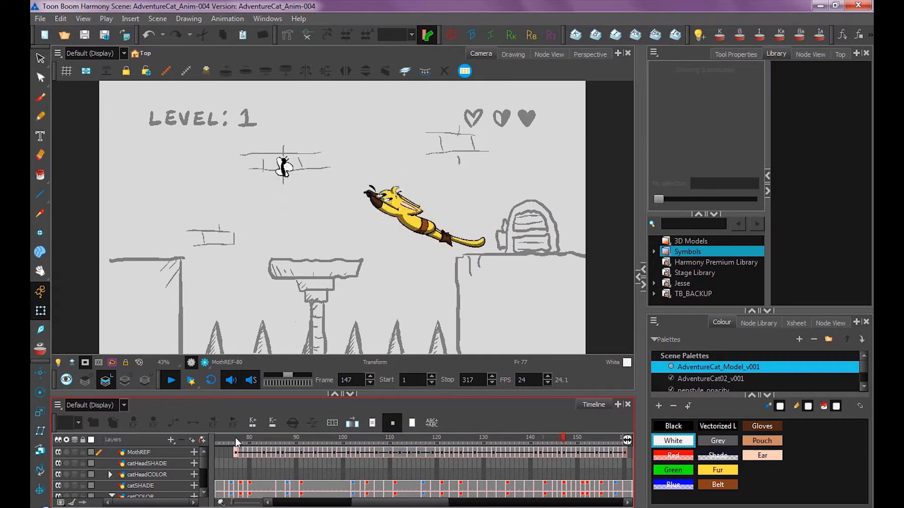
key("Return")
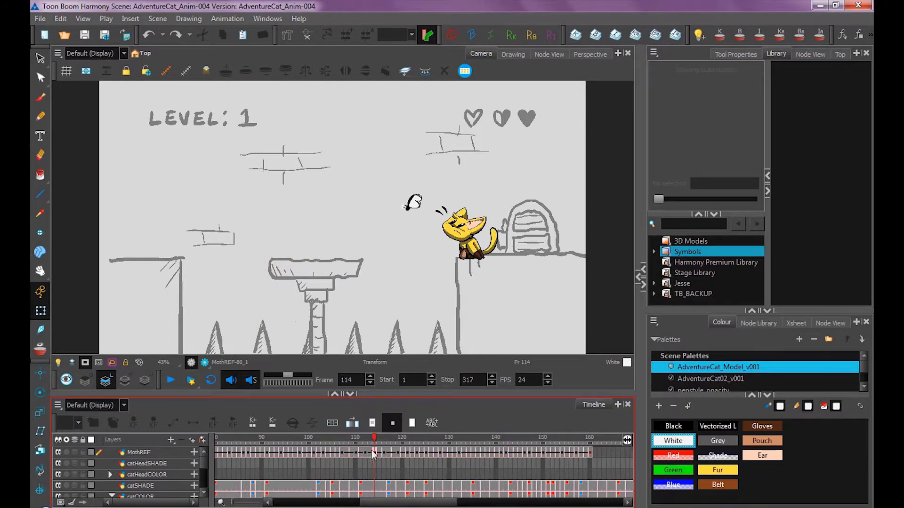
Try moving the moth at frame 121, compare its position at frame 119, and undo the move
left_click_drag(373, 438, 413, 455)
left_click(398, 452)
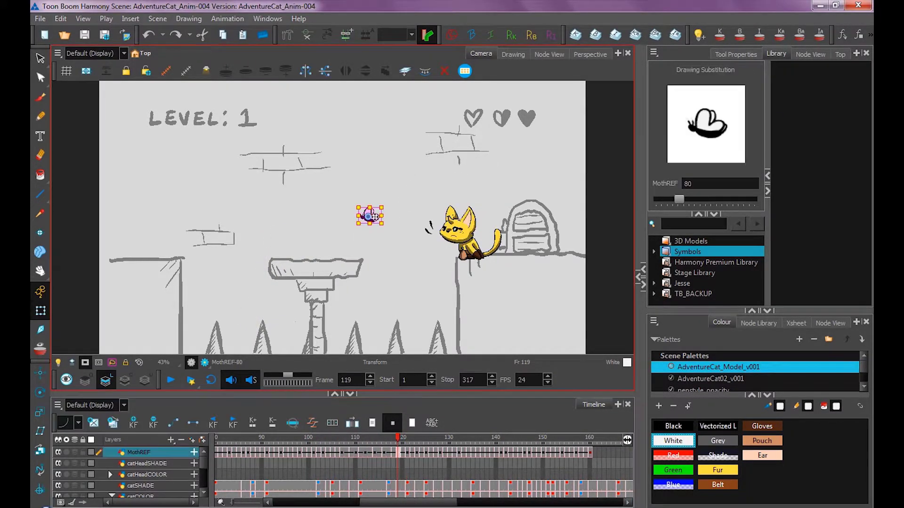
left_click(407, 453)
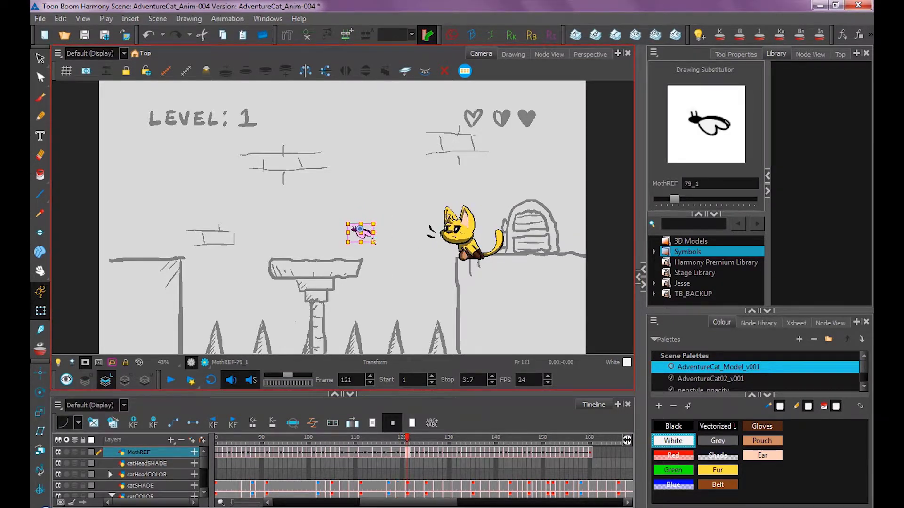
left_click_drag(368, 233, 375, 244)
left_click(398, 441)
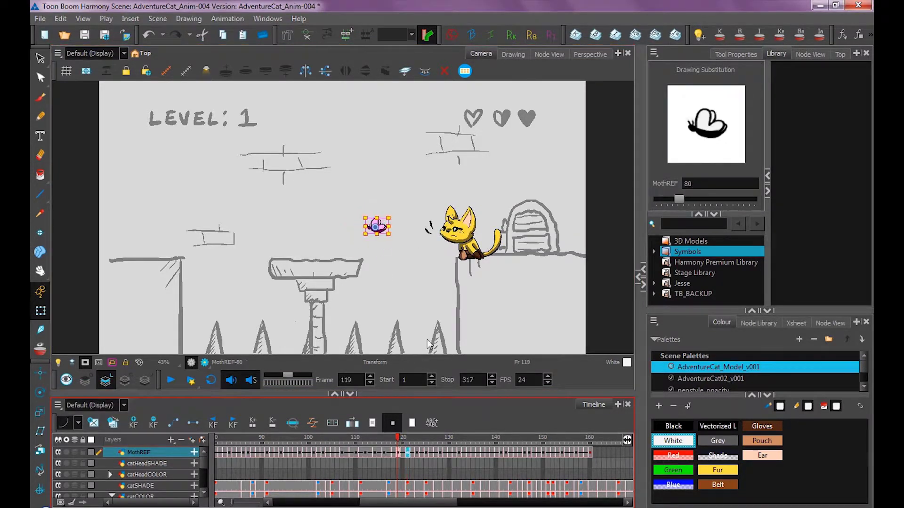
key("ctrl+z")
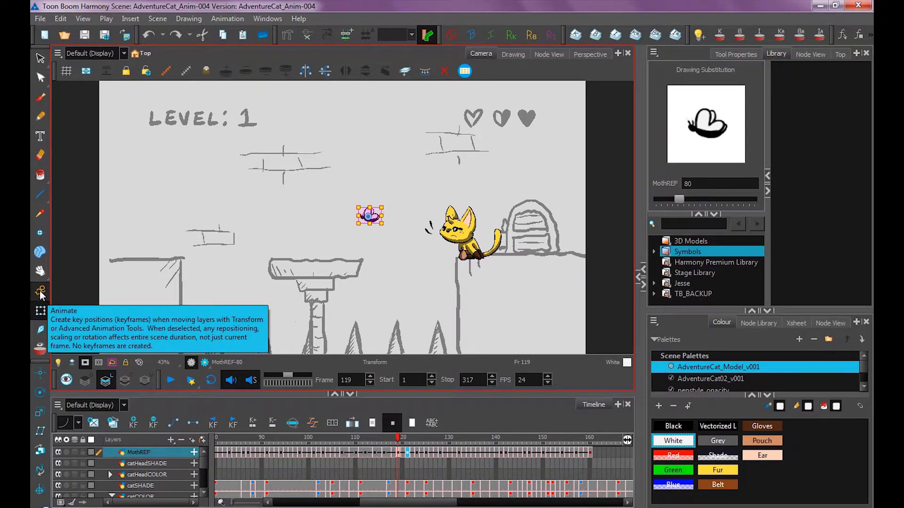
Try enlarging the moth at frame 121 with Animate mode on and compare the neighbouring frames
left_click_drag(390, 203, 409, 189)
left_click_drag(404, 465, 377, 466)
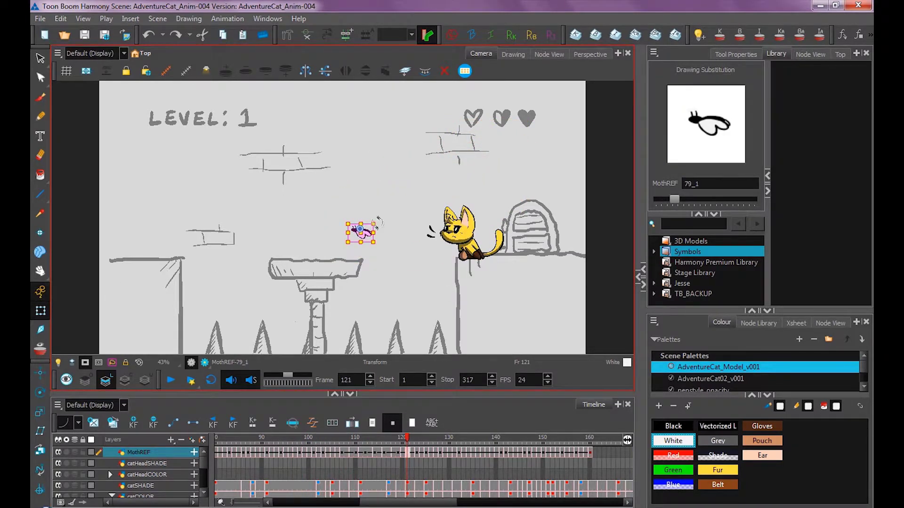
left_click_drag(379, 216, 395, 214)
left_click(407, 453)
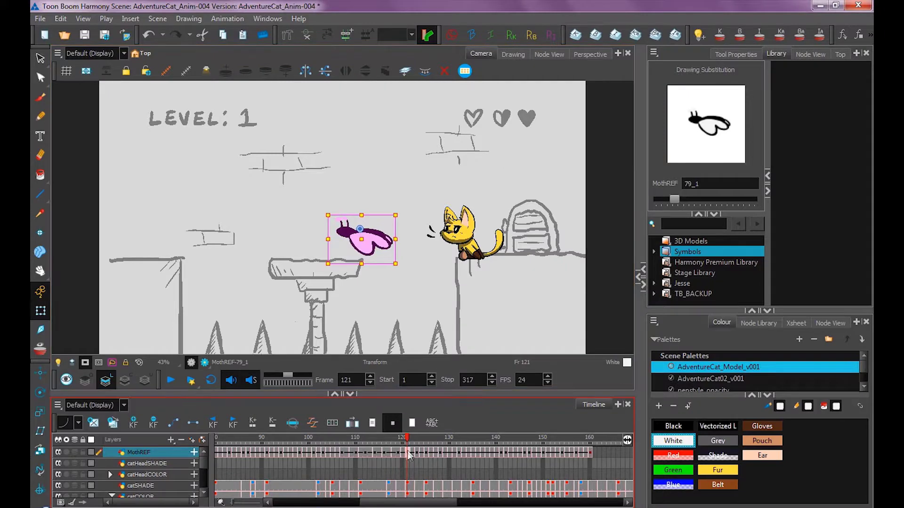
mouse_move(407, 445)
left_mouse_down()
mouse_move(421, 448)
mouse_move(406, 445)
left_mouse_up()
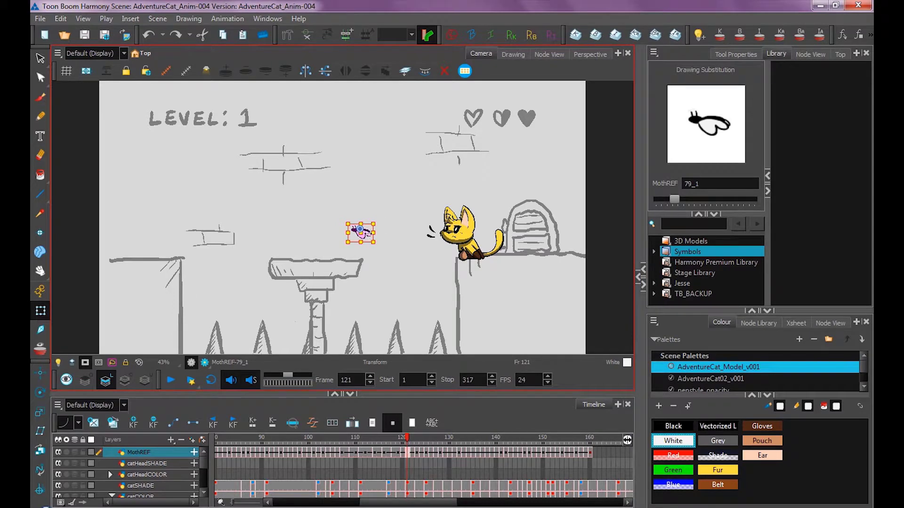
Try moving the moth at frame 121 with Animate mode off, scrub through the later frames, and undo the changes
mouse_move(368, 233)
left_mouse_down()
mouse_move(325, 259)
mouse_move(346, 251)
mouse_move(344, 264)
left_mouse_up()
mouse_move(407, 443)
left_mouse_down()
mouse_move(241, 447)
mouse_move(516, 453)
mouse_move(495, 453)
left_mouse_up()
key("ctrl+z")
key("ctrl+z")
key("ctrl+z")
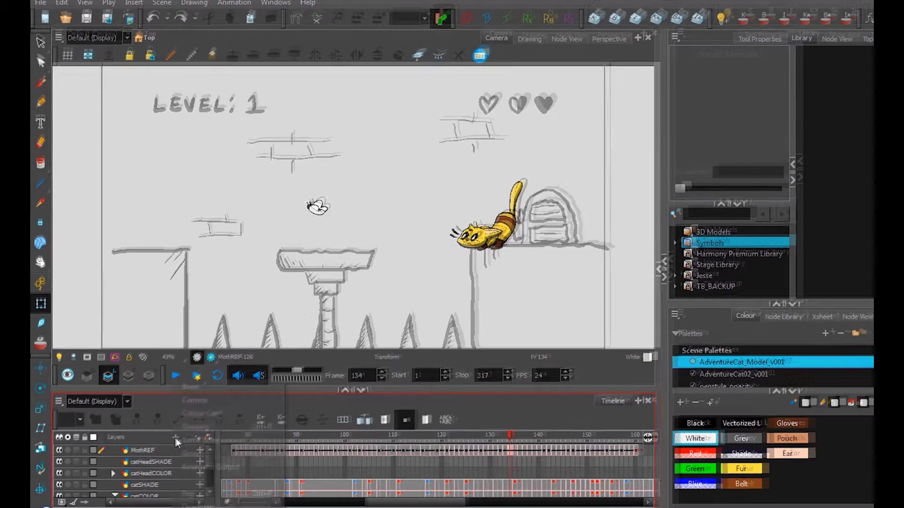
Add a Camera layer to the scene and show its whole frame
left_click(170, 440)
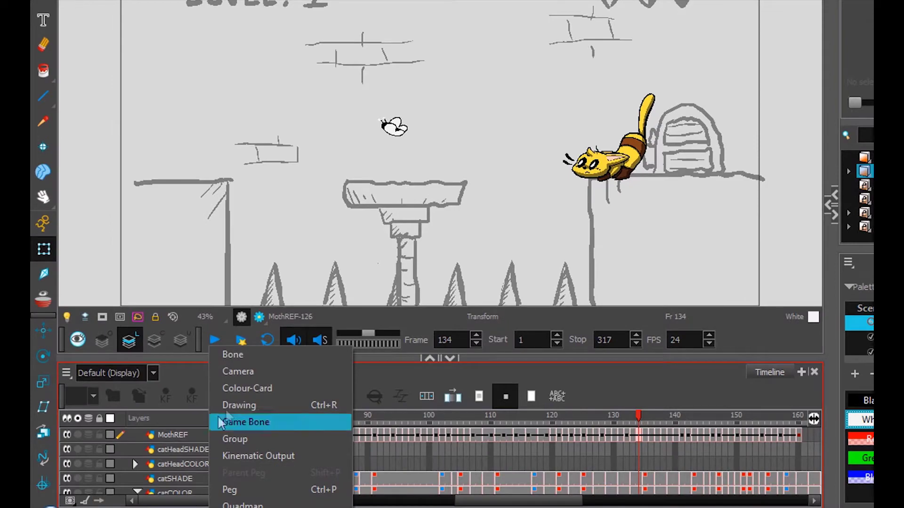
left_click(261, 372)
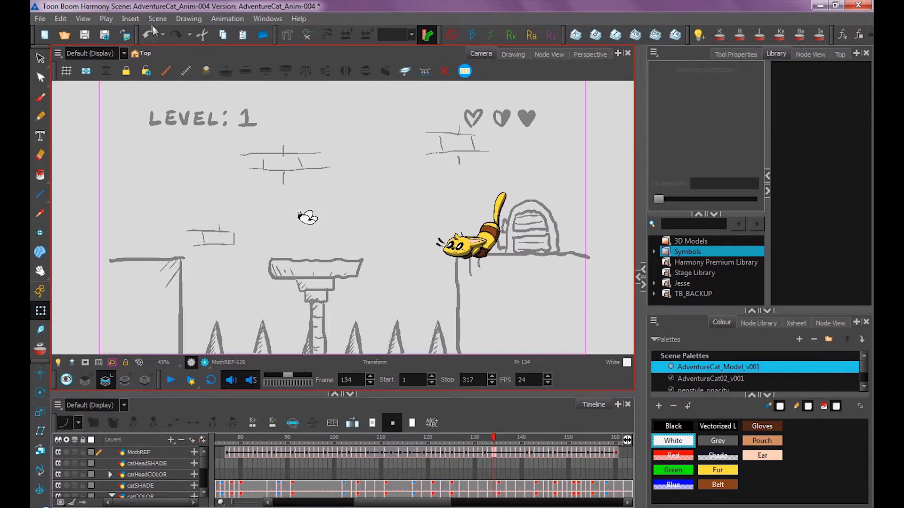
left_click(130, 18)
left_click(144, 59)
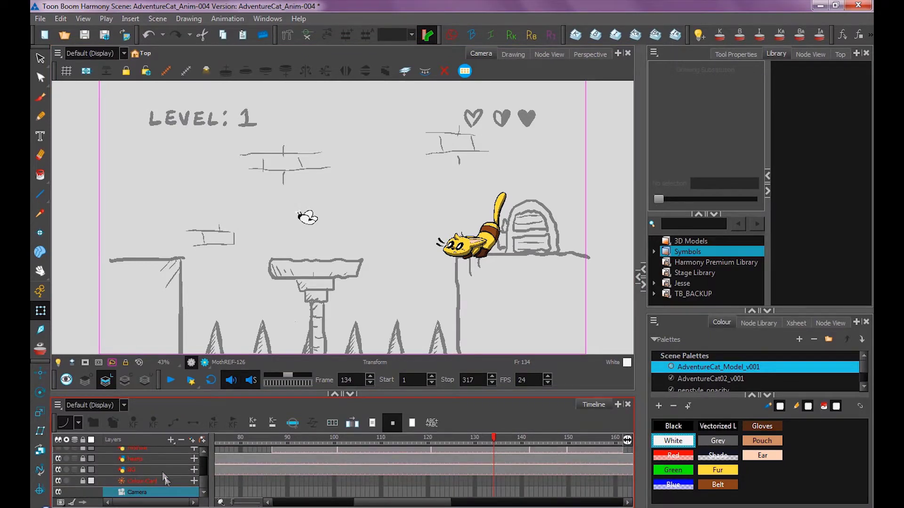
scroll(451, 263, "down", 2)
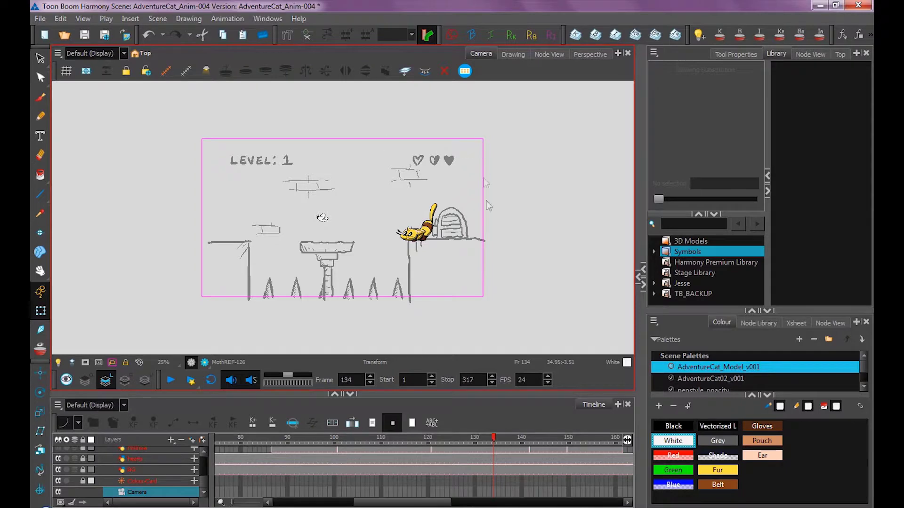
Add a parent peg to the Camera layer and set keyframes on the peg at frames 1 and 50
left_click(145, 490)
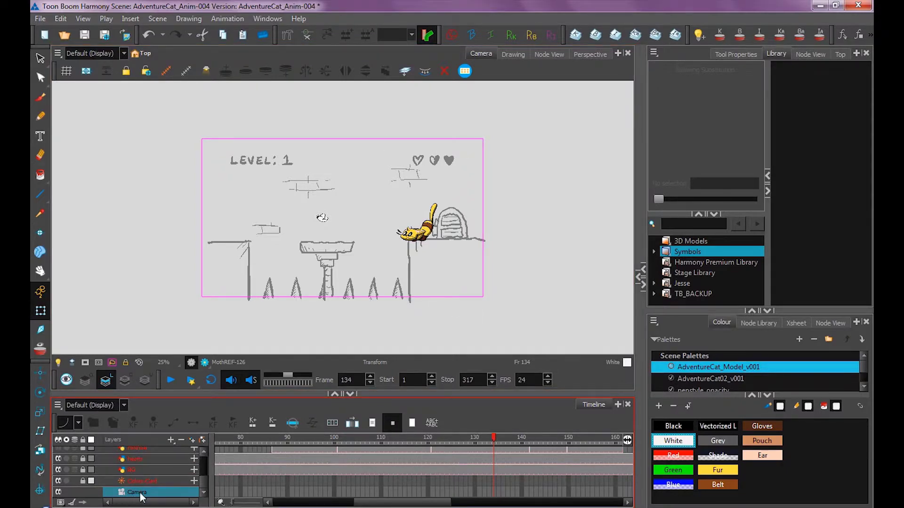
left_click(201, 439)
left_click(137, 493)
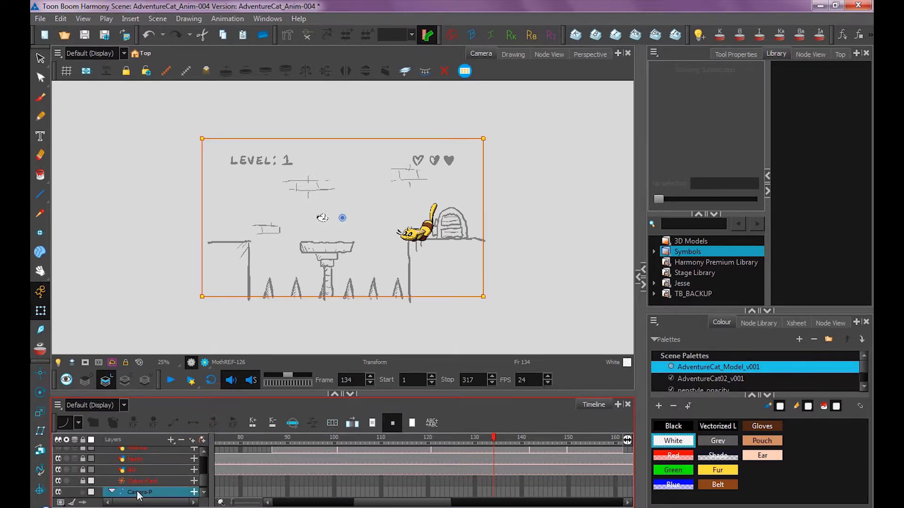
left_click_drag(405, 504, 404, 503)
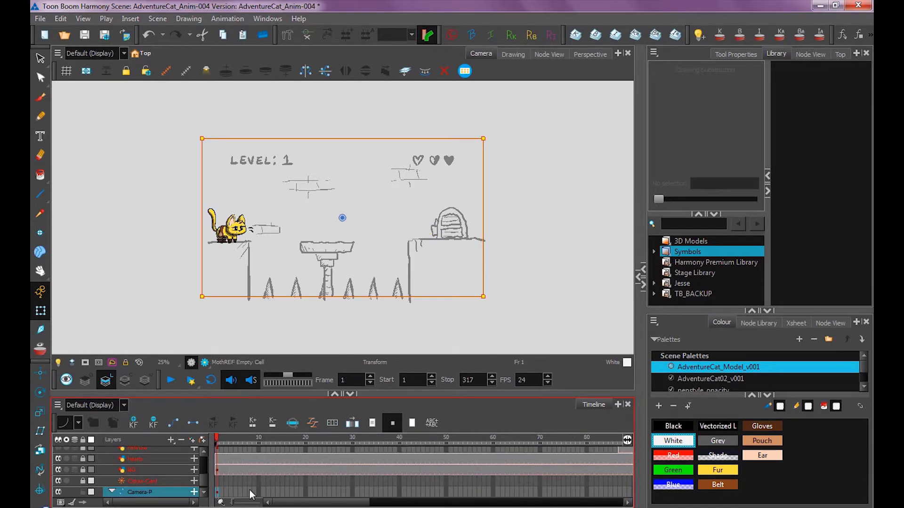
left_click(445, 492)
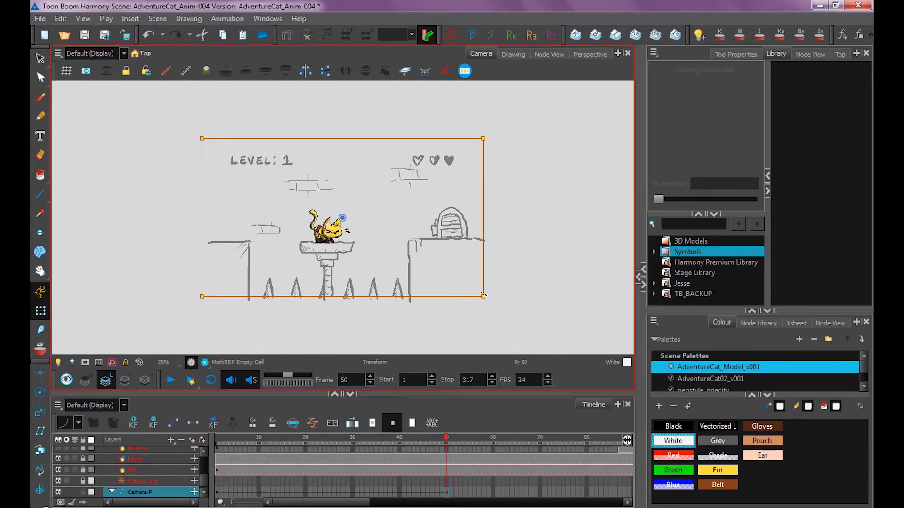
Try zooming the camera in and tilting it at frame 50 by transforming the Camera-P peg
left_click_drag(482, 296, 332, 201)
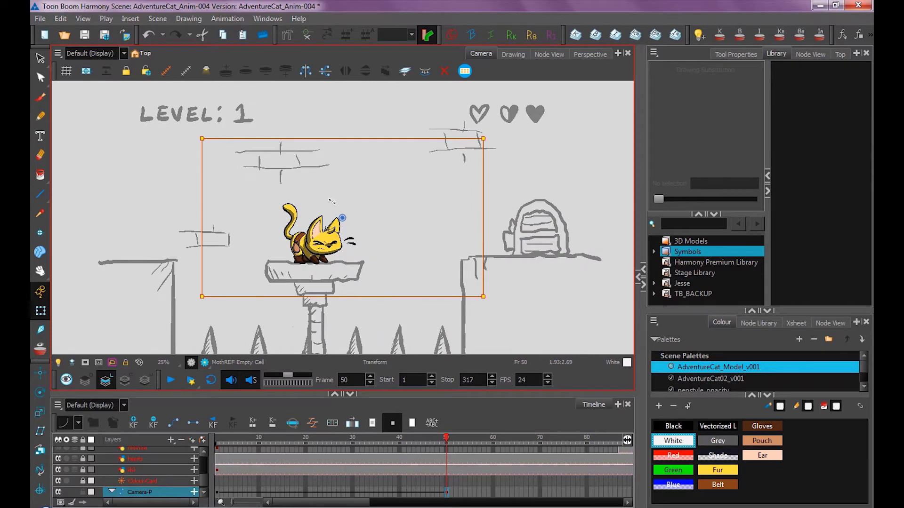
left_click_drag(487, 132, 468, 105)
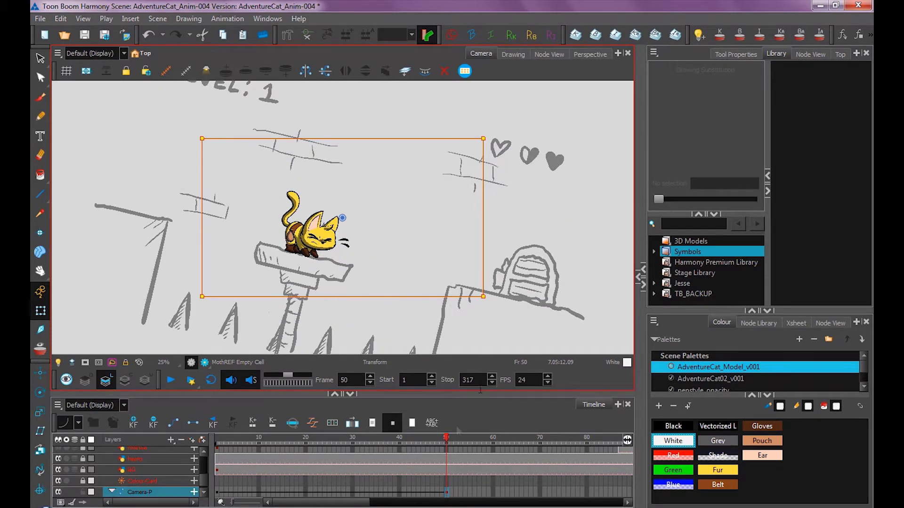
left_click_drag(221, 449, 213, 489)
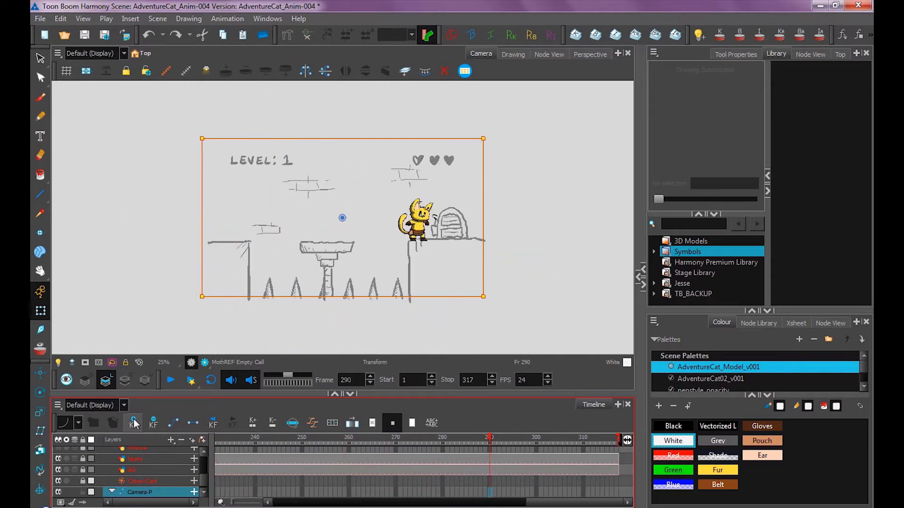
Set keyframes on the Camera-P peg at frames 290 and 317
left_click(135, 423)
left_click(616, 492)
left_click(136, 423)
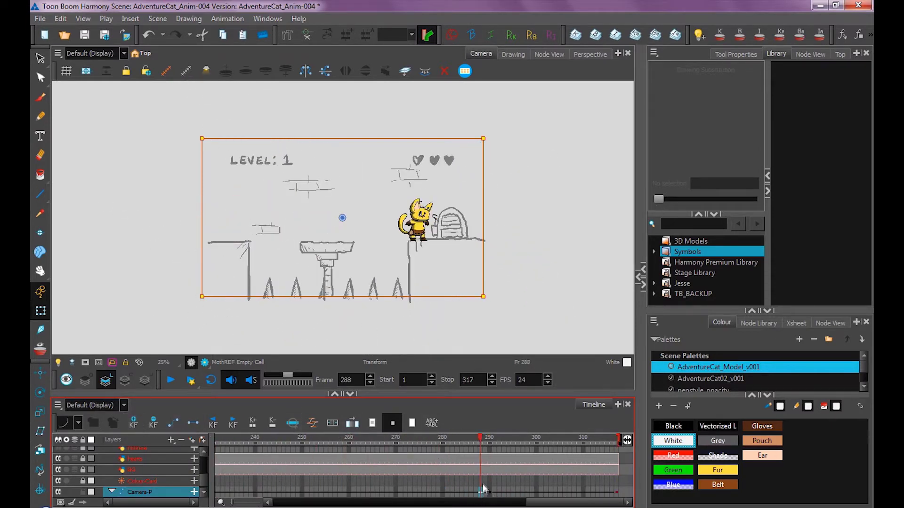
Apply the S-curve ease preset to the Camera-P keyframe at frame 290
left_click(416, 493)
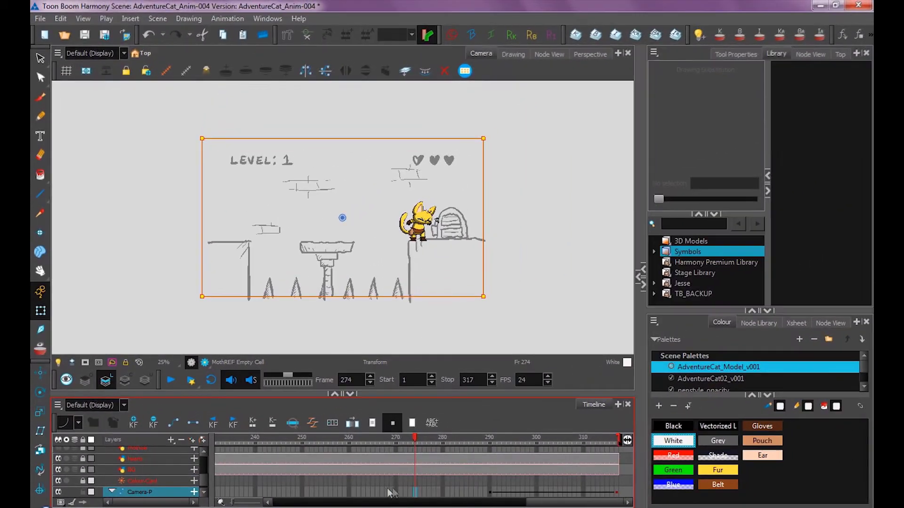
left_click(491, 491)
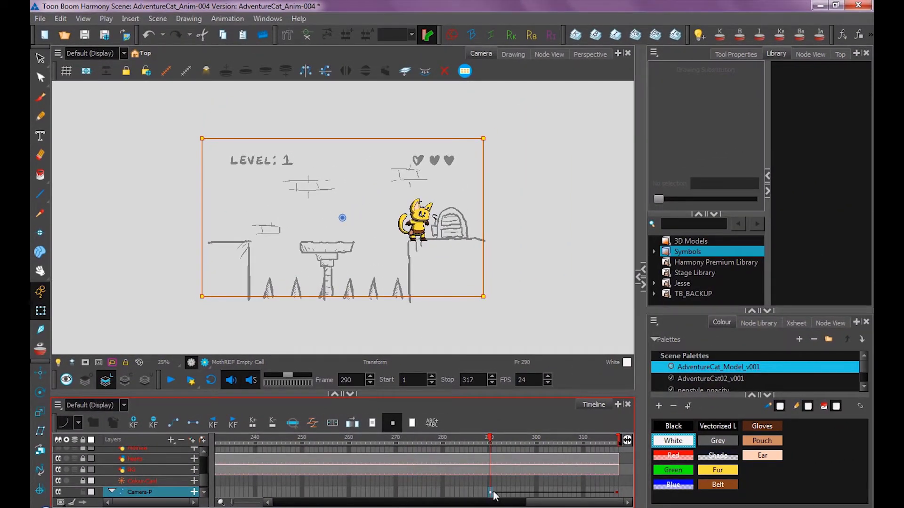
left_click(79, 423)
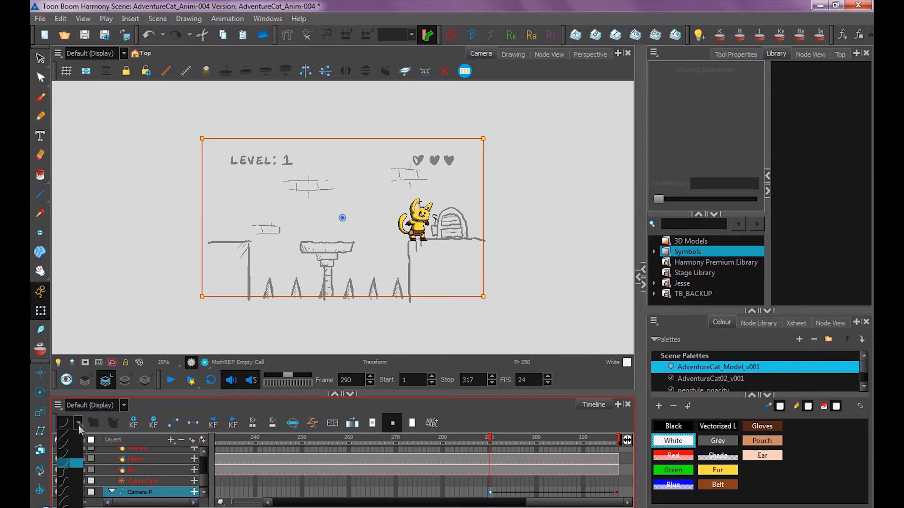
left_click(64, 483)
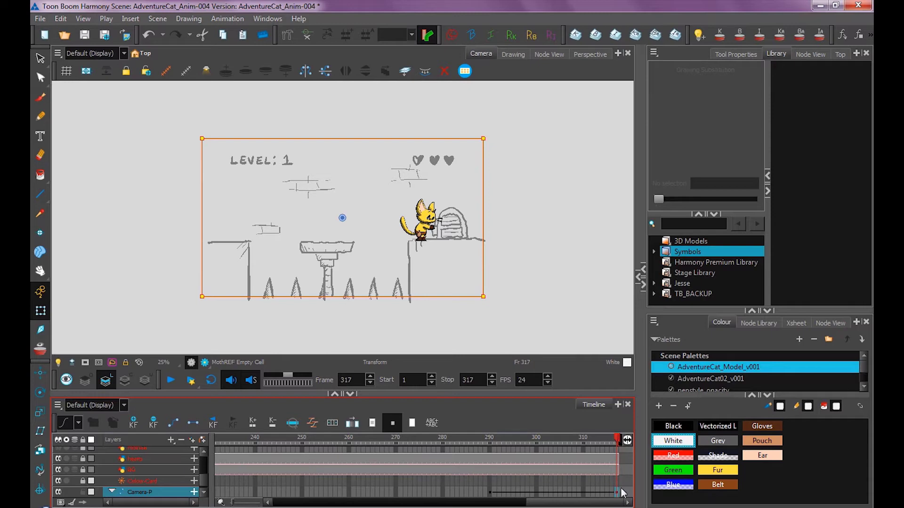
Zoom the camera in slightly at frame 317, adjust the framing around the cat and door, and preview the move from frame 290
left_click_drag(202, 297, 243, 265)
left_click_drag(389, 140, 407, 139)
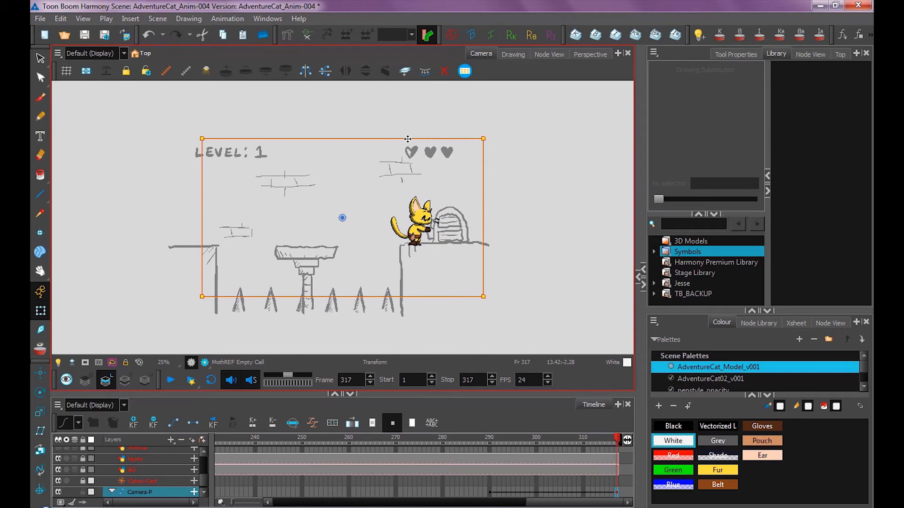
left_click(489, 469)
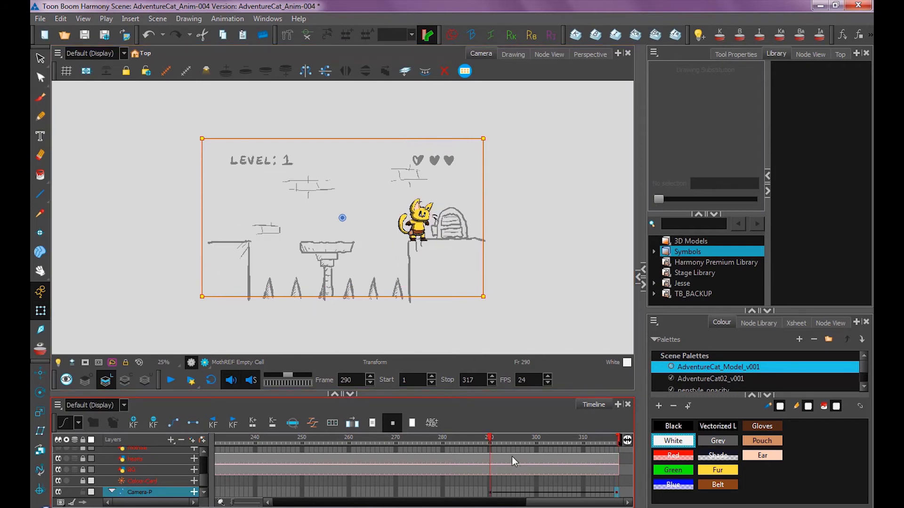
key("shift+Return")
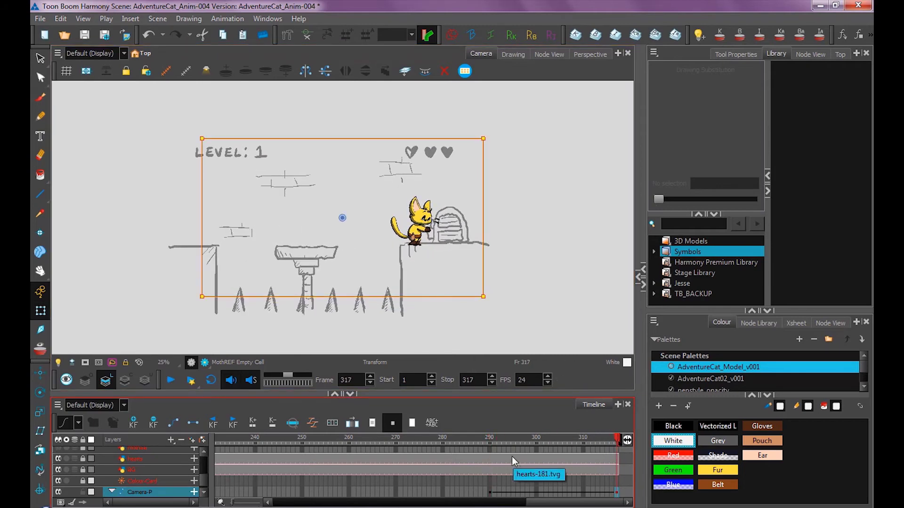
Return to frame 290, deselect the camera peg and save the scene
left_click(491, 492)
left_click(510, 286)
key("ctrl+s")
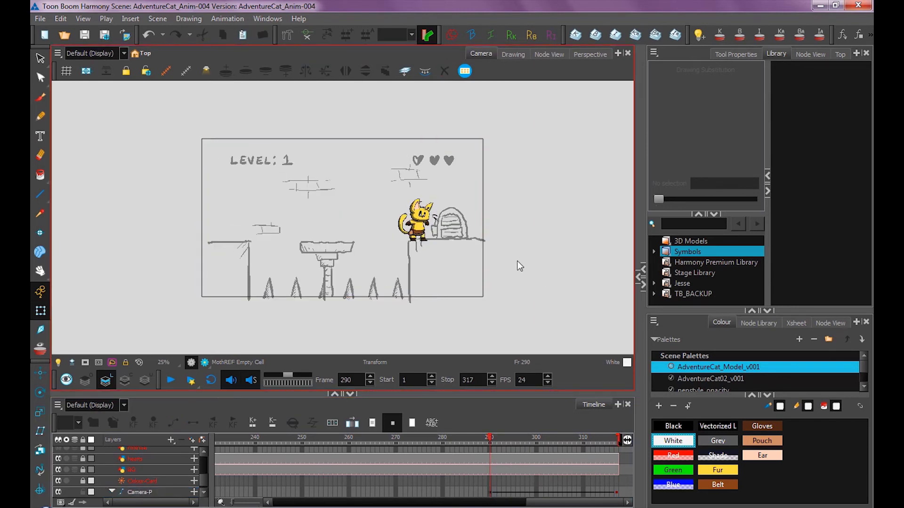